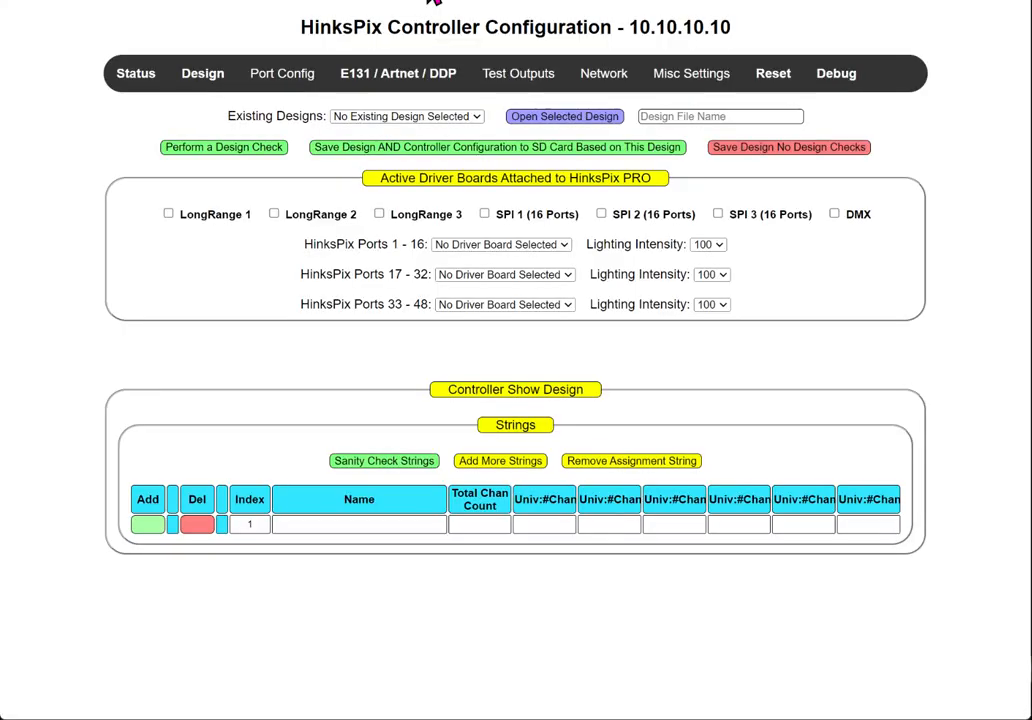
Step: Examine the internal debug data for the SD card's mount status and its error recoveries
left_click(838, 80)
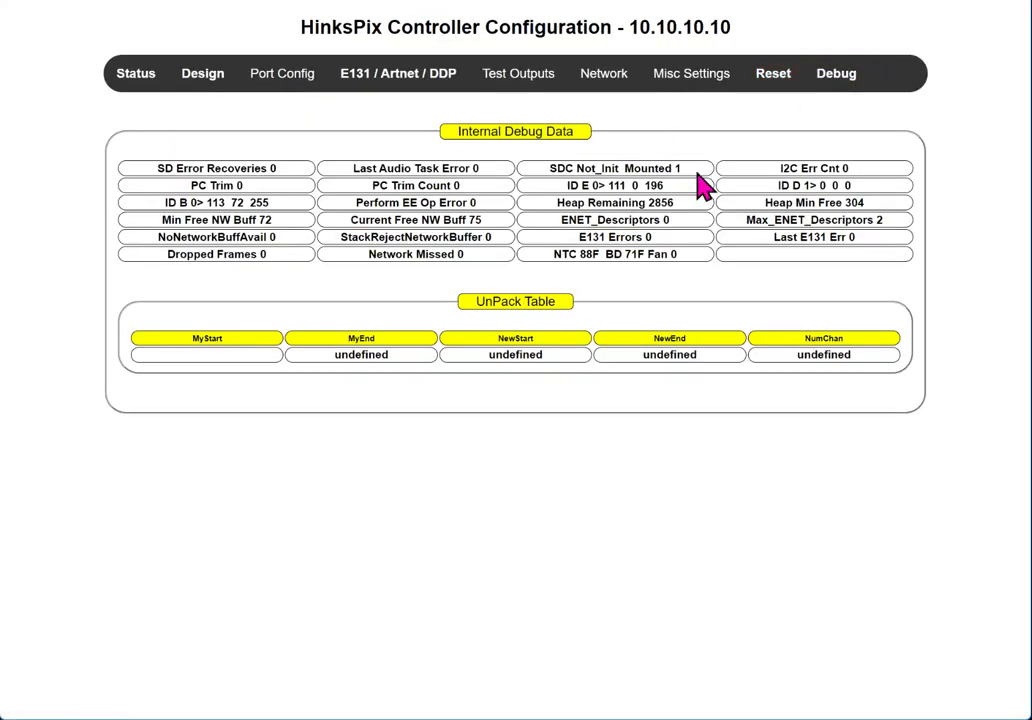
left_click_drag(692, 172, 513, 180)
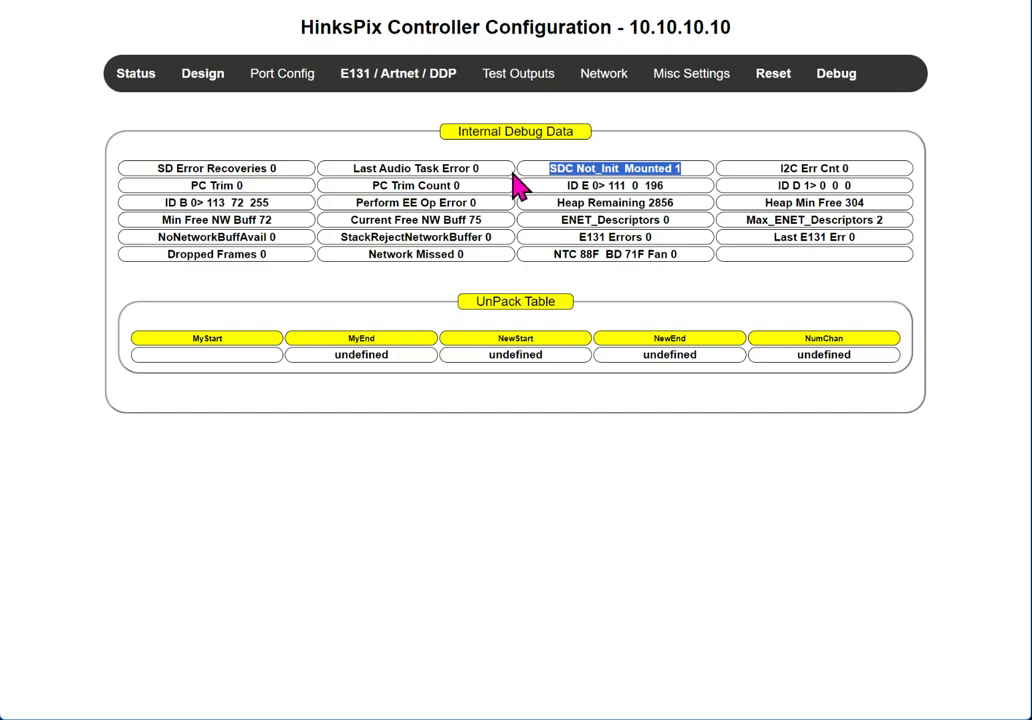
left_click(280, 168)
left_click_drag(272, 165, 108, 186)
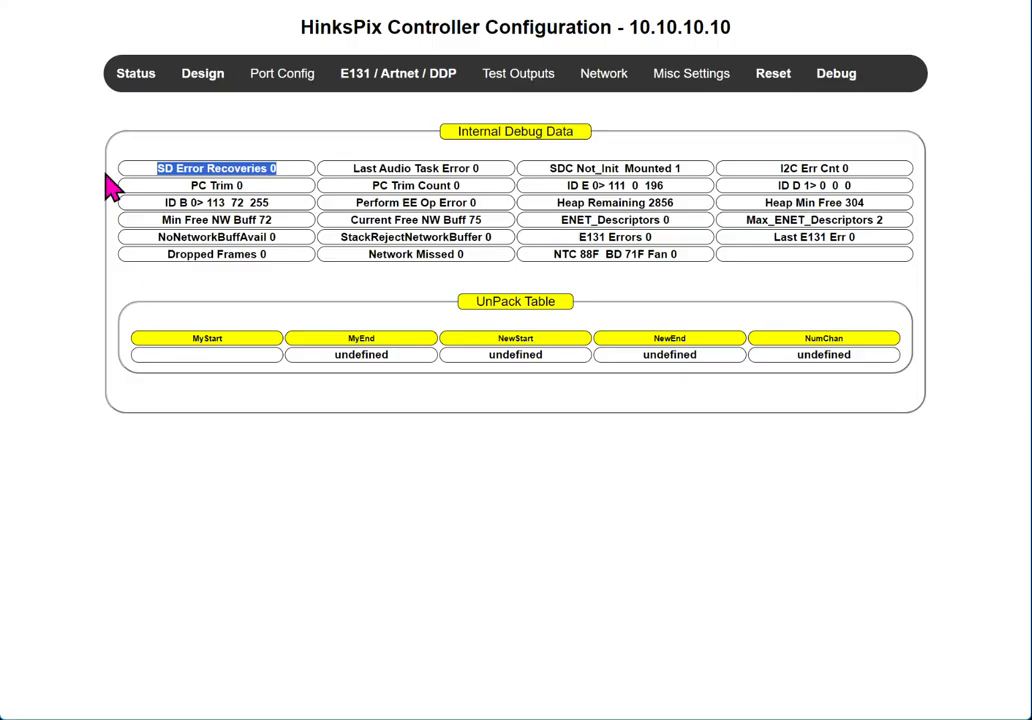
Step: Open the existing design LRREGULAROUT1-4, review its board, cable, string and receiver assignments, and return to a blank design
left_click(201, 74)
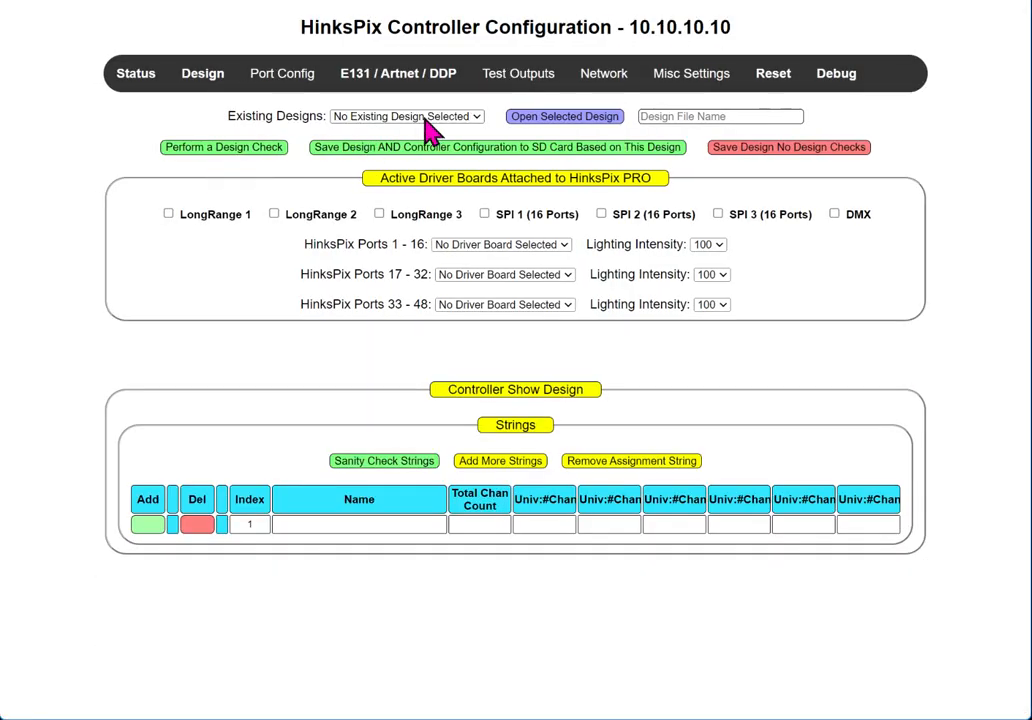
left_click(425, 117)
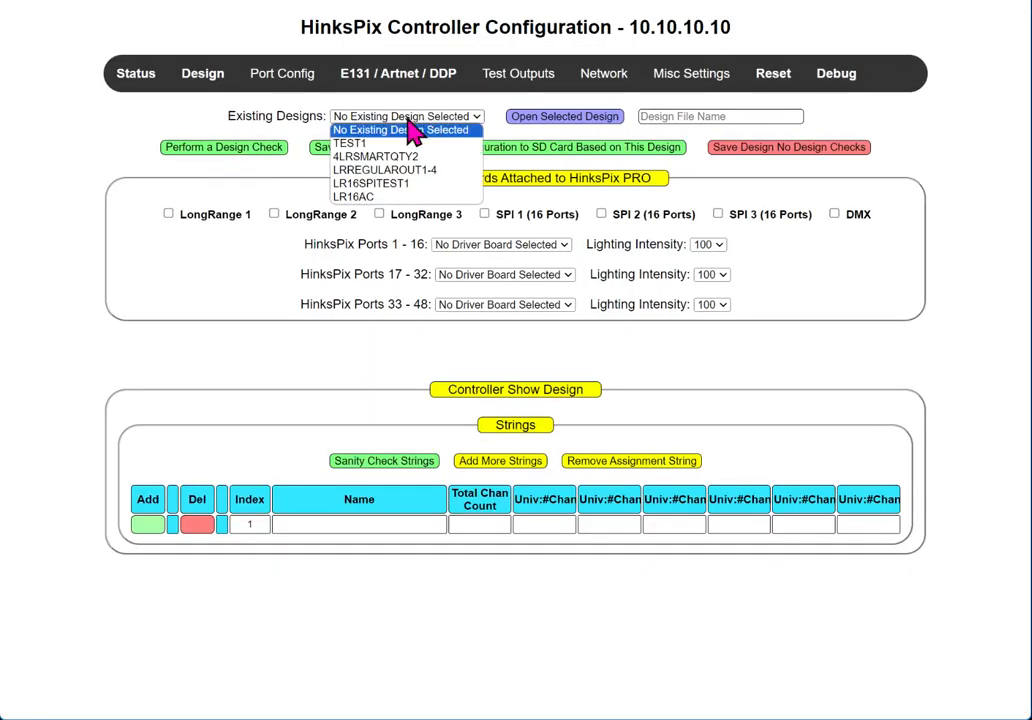
left_click(394, 171)
left_click(571, 118)
scroll(350, 175, "down", 1)
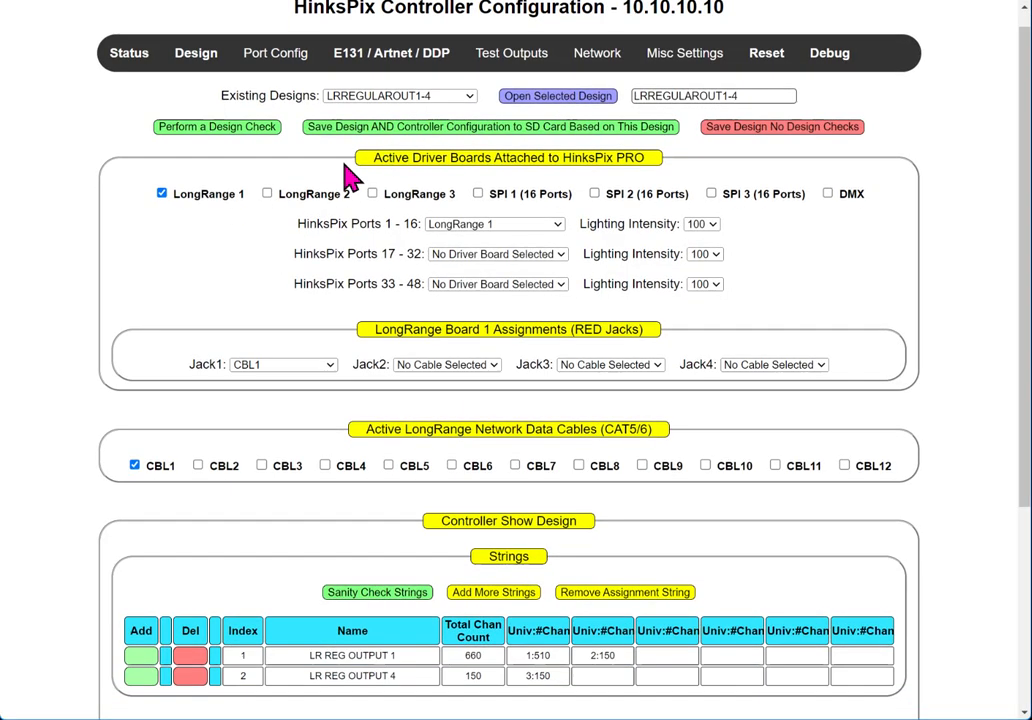
scroll(350, 175, "down", 3)
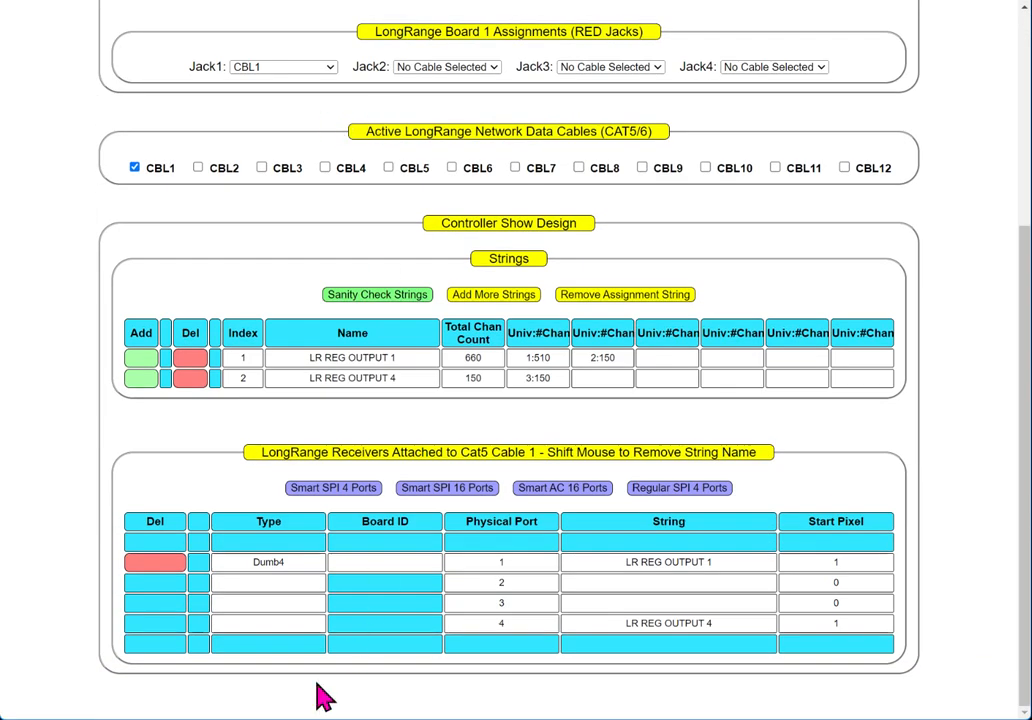
scroll(316, 700, "up", 3)
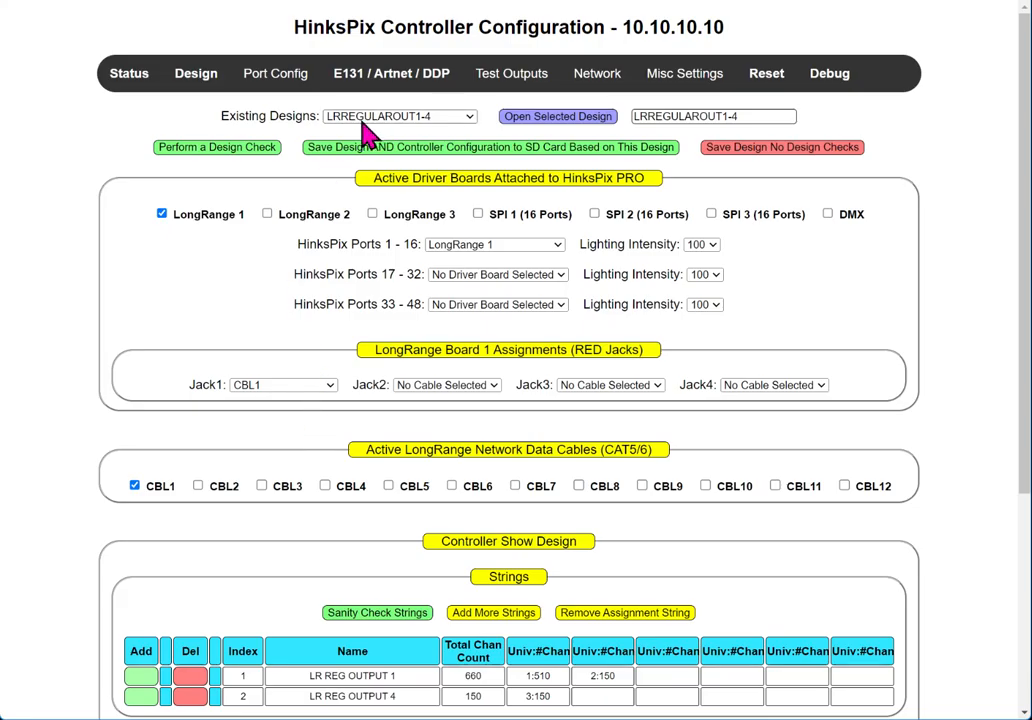
left_click(520, 118)
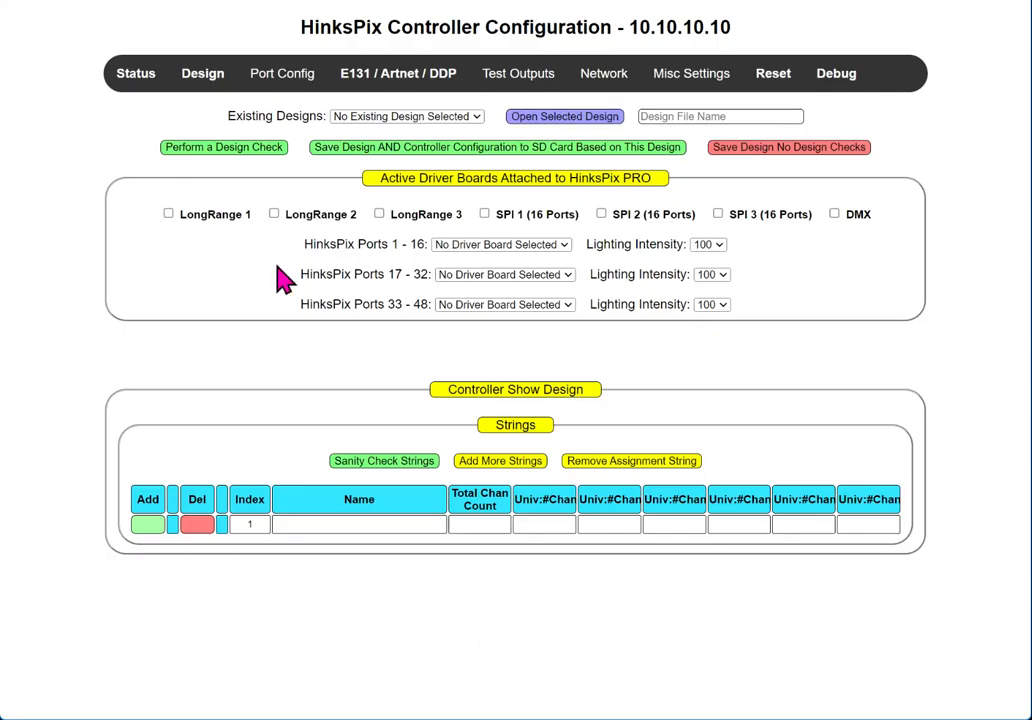
Step: Check the port configuration for the expansion board type installed on each range of HinksPix ports
left_click(456, 245)
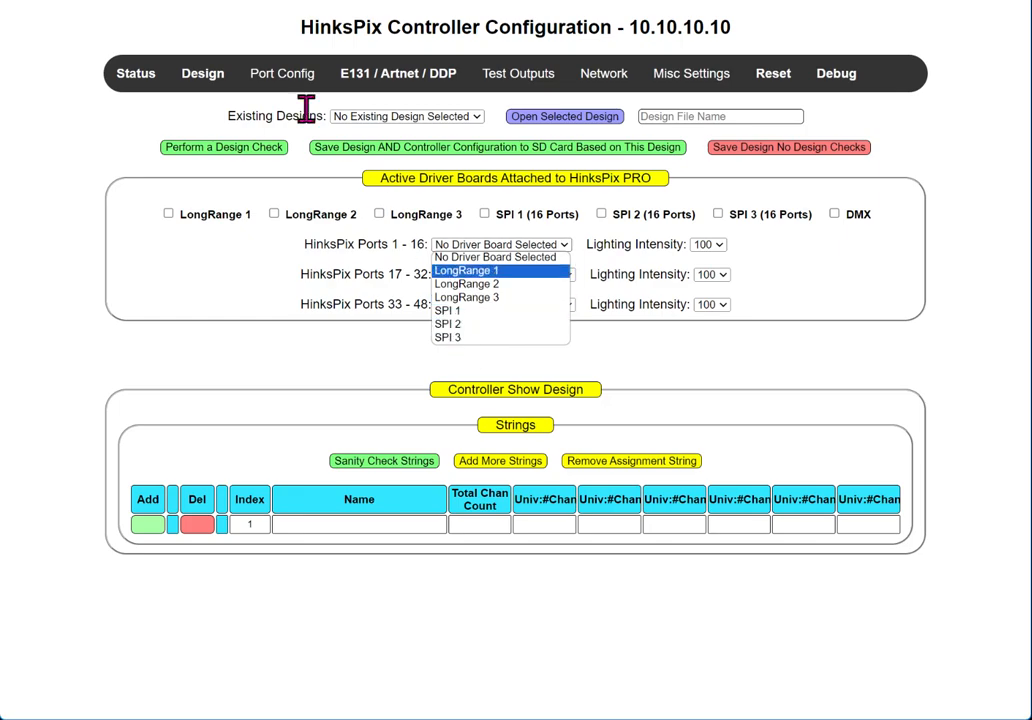
mouse_move(298, 86)
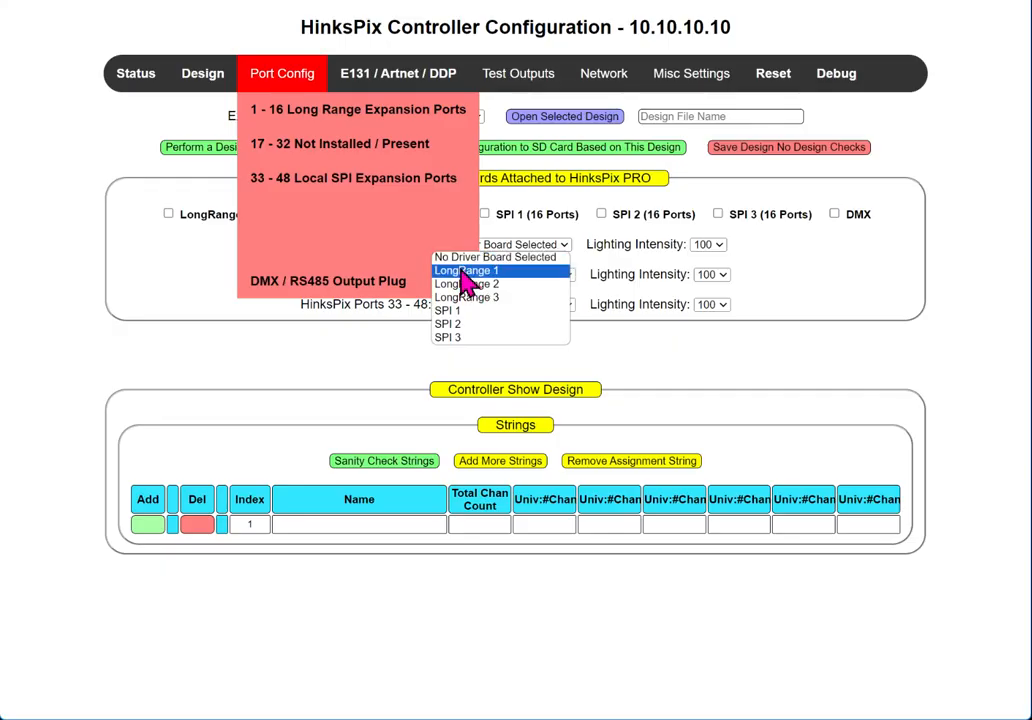
left_click(632, 360)
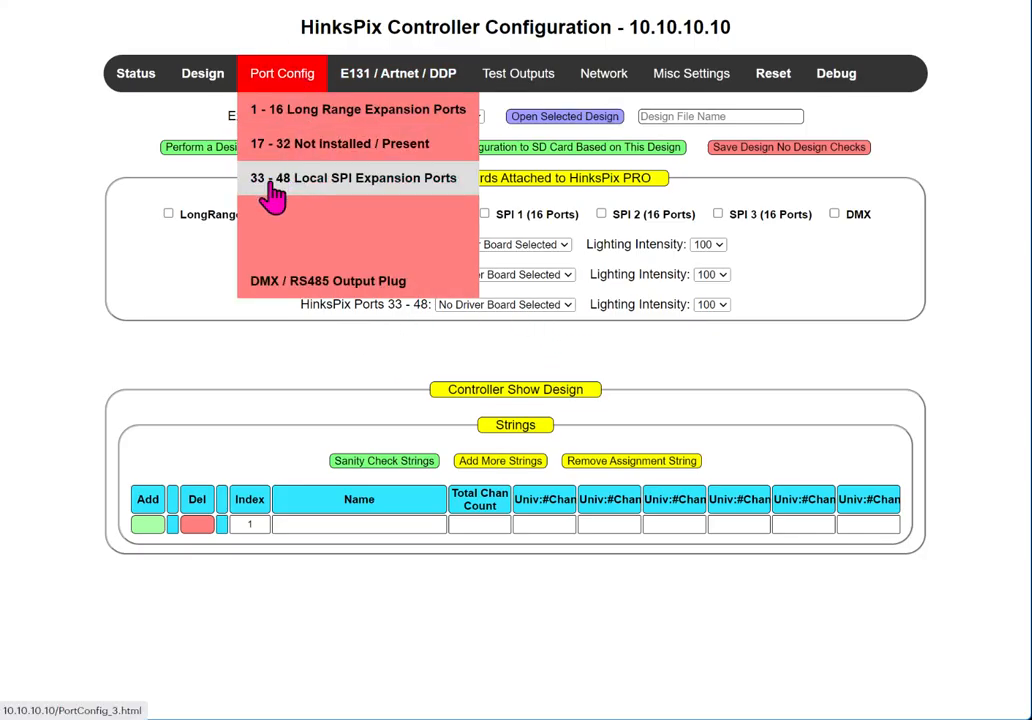
Step: Assign the SPI 1 driver board to HinksPix Ports 33 - 48 and set their lighting intensity to 50
left_click(528, 306)
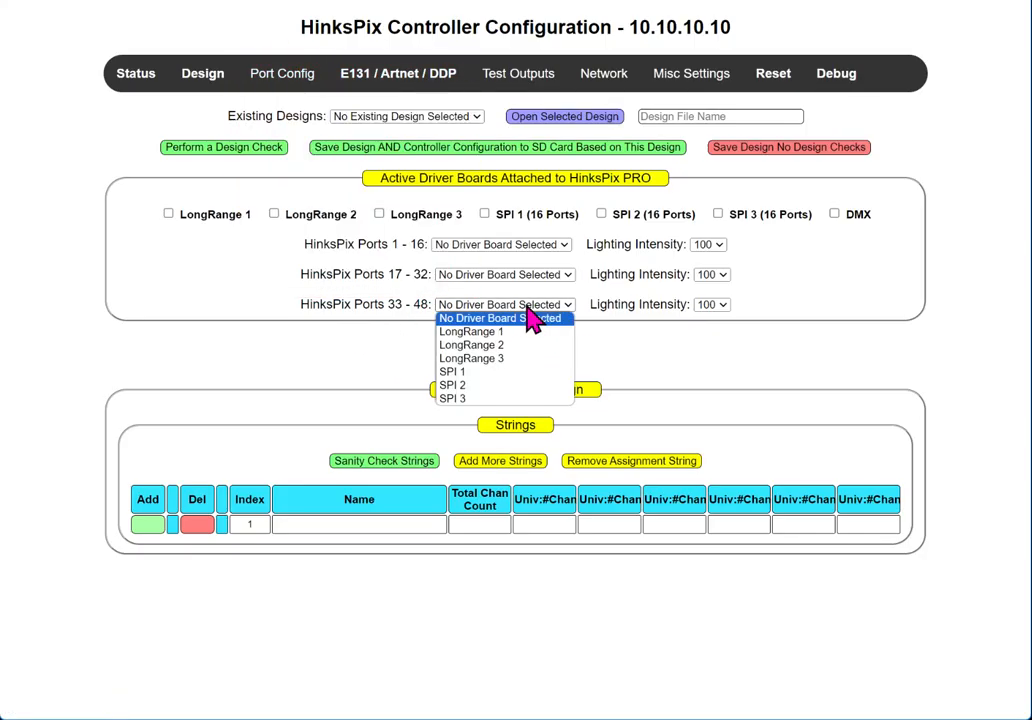
left_click(488, 380)
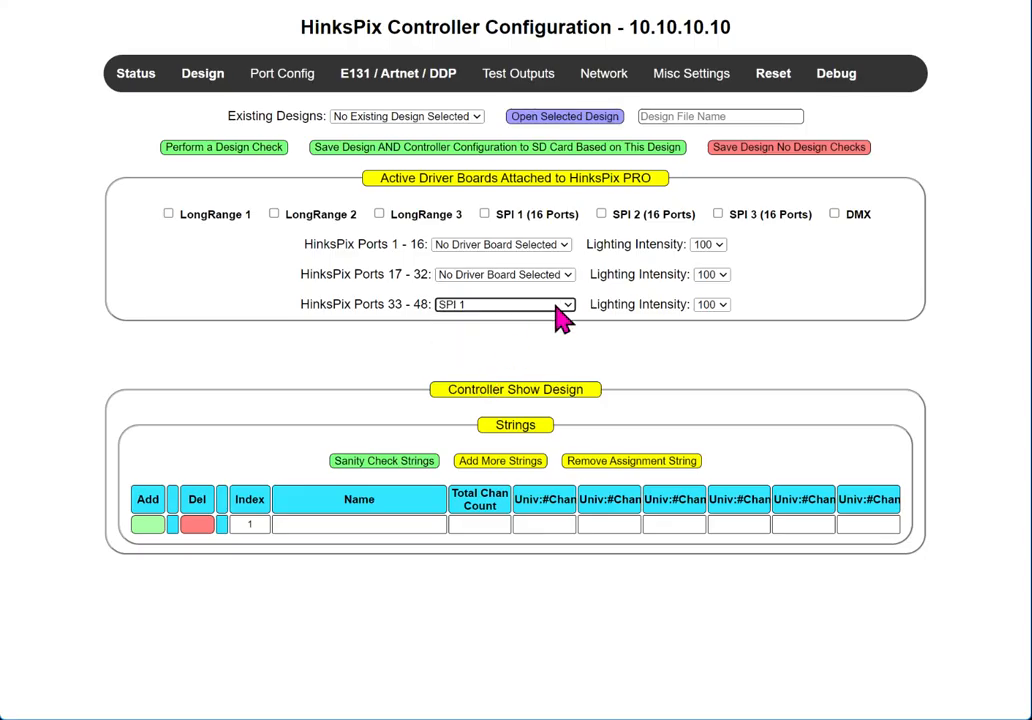
left_click(718, 307)
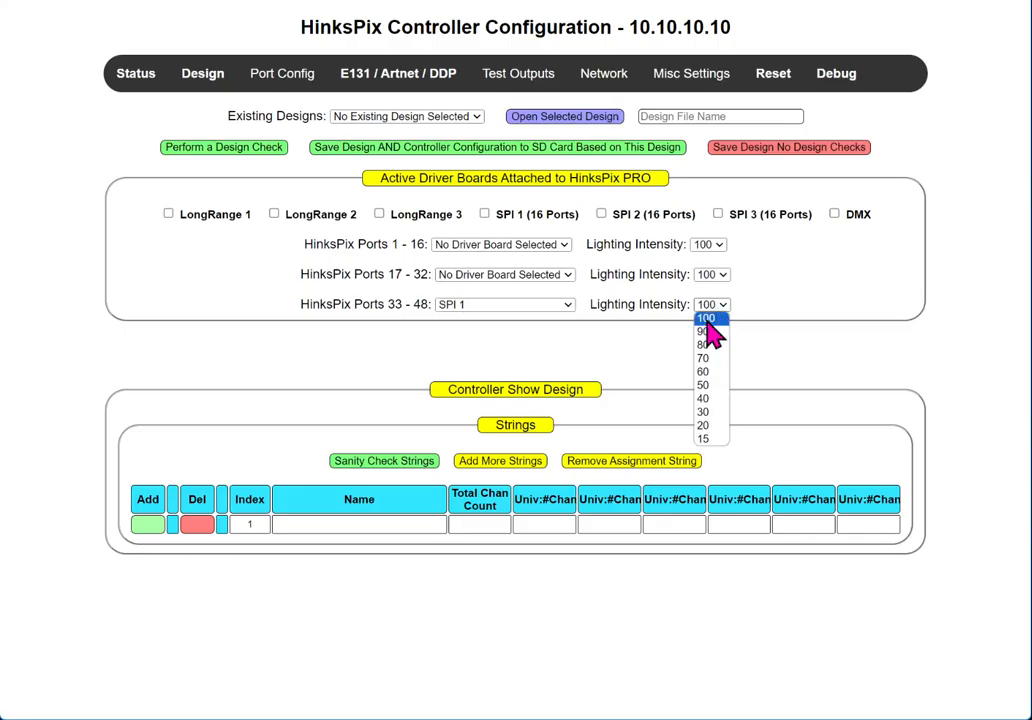
left_click(718, 388)
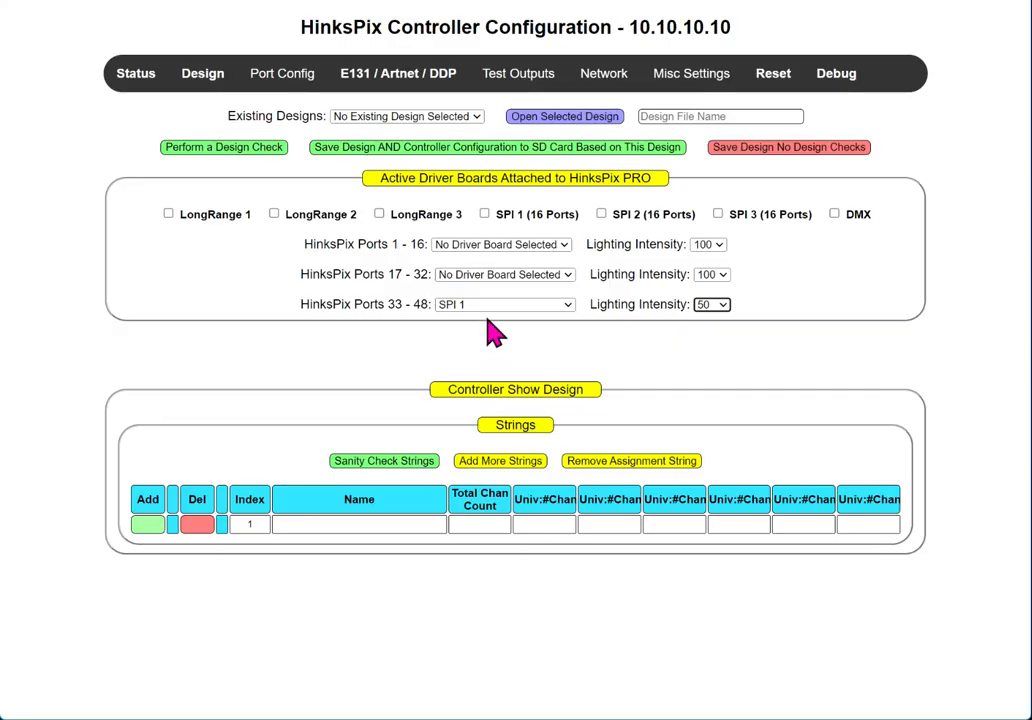
Step: Activate the SPI 1 (16 Ports) driver board and review its physical port table
left_click(485, 214)
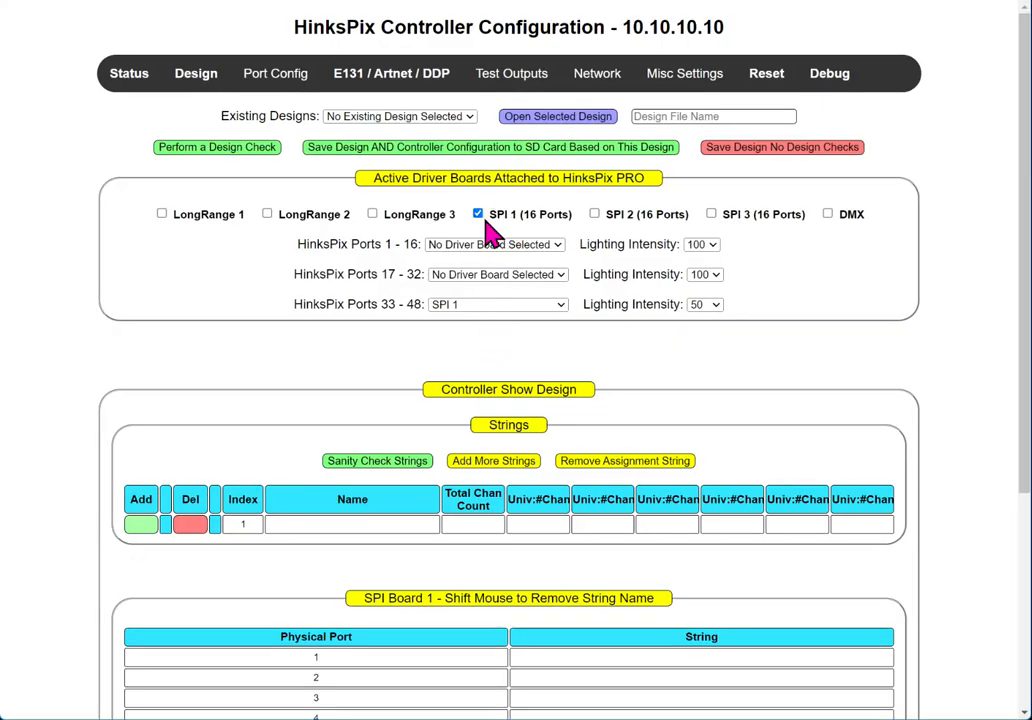
left_click(478, 214)
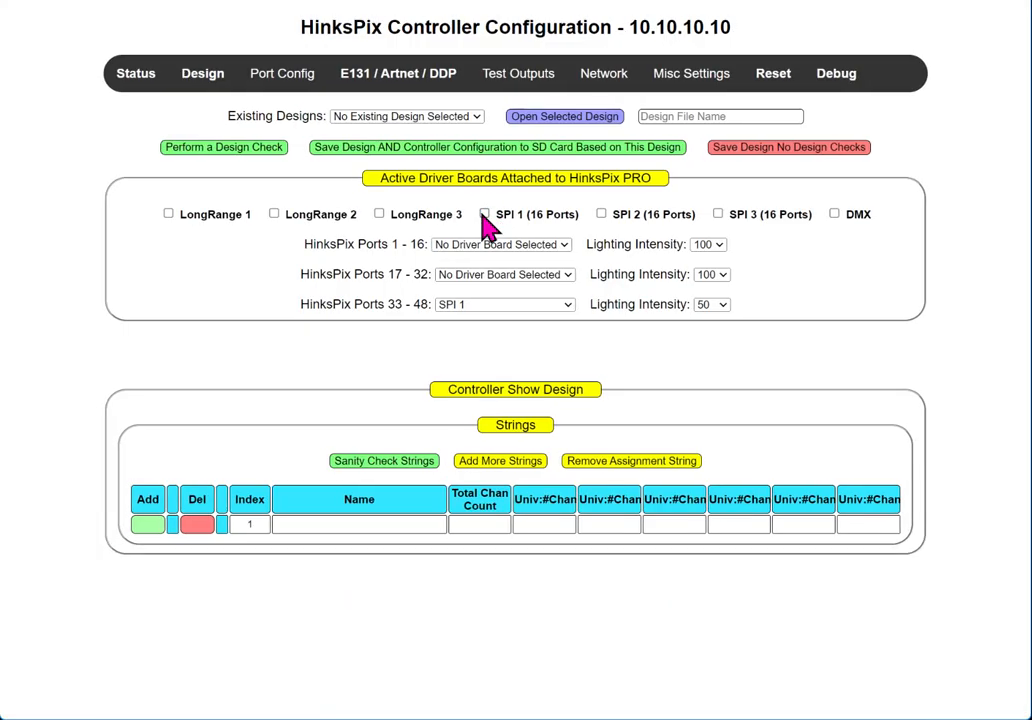
left_click(478, 214)
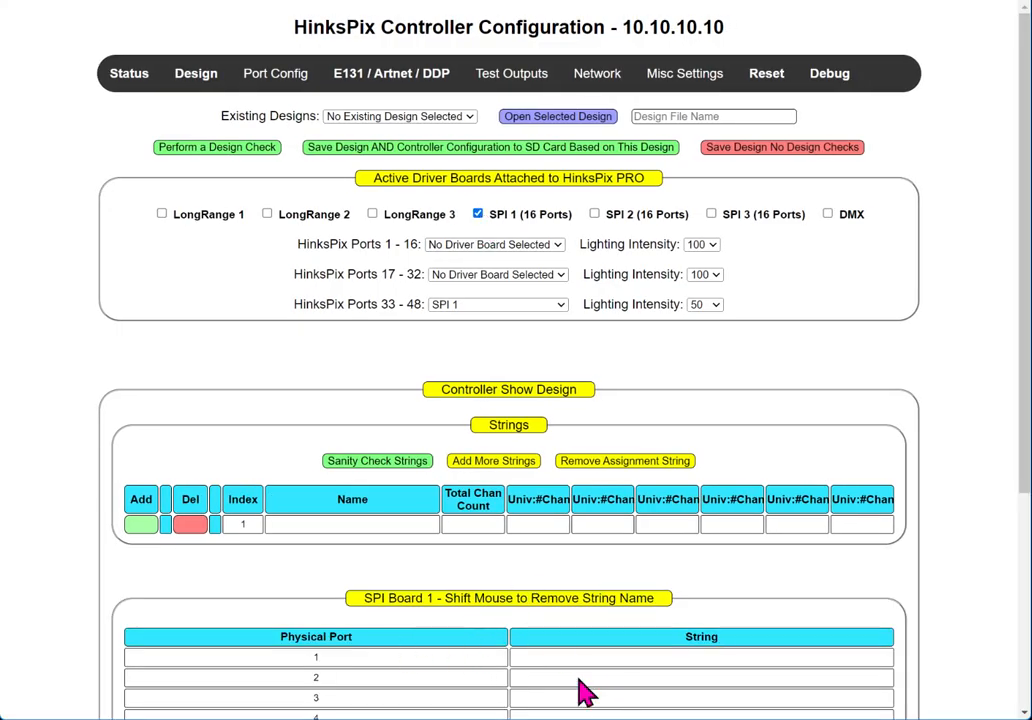
scroll(438, 280, "down", 3)
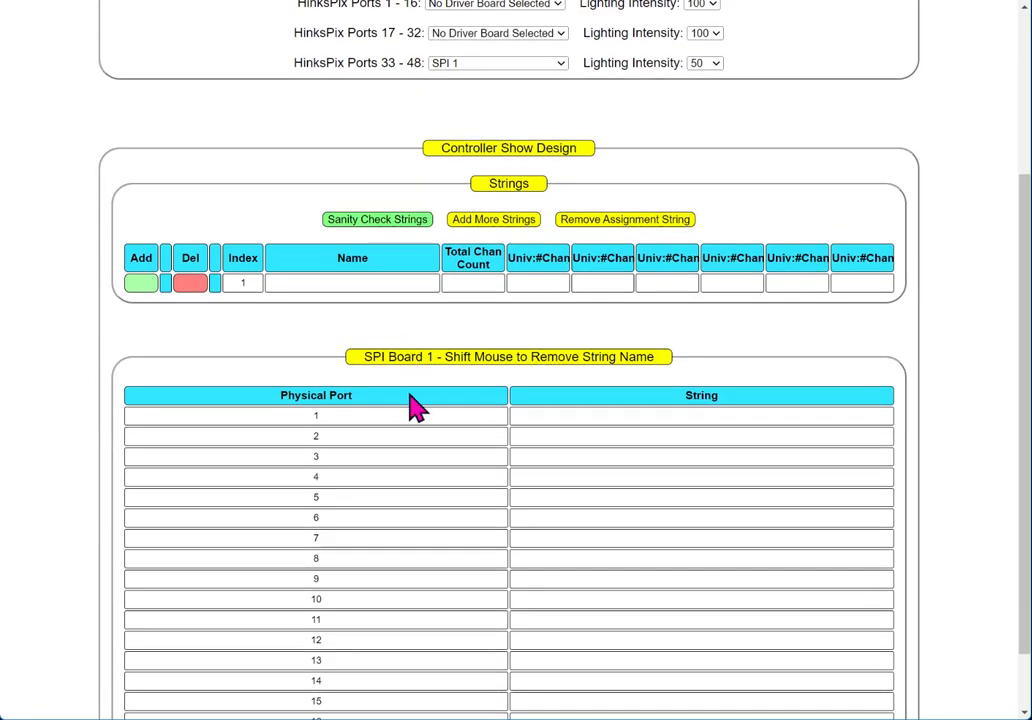
scroll(290, 450, "down", 1)
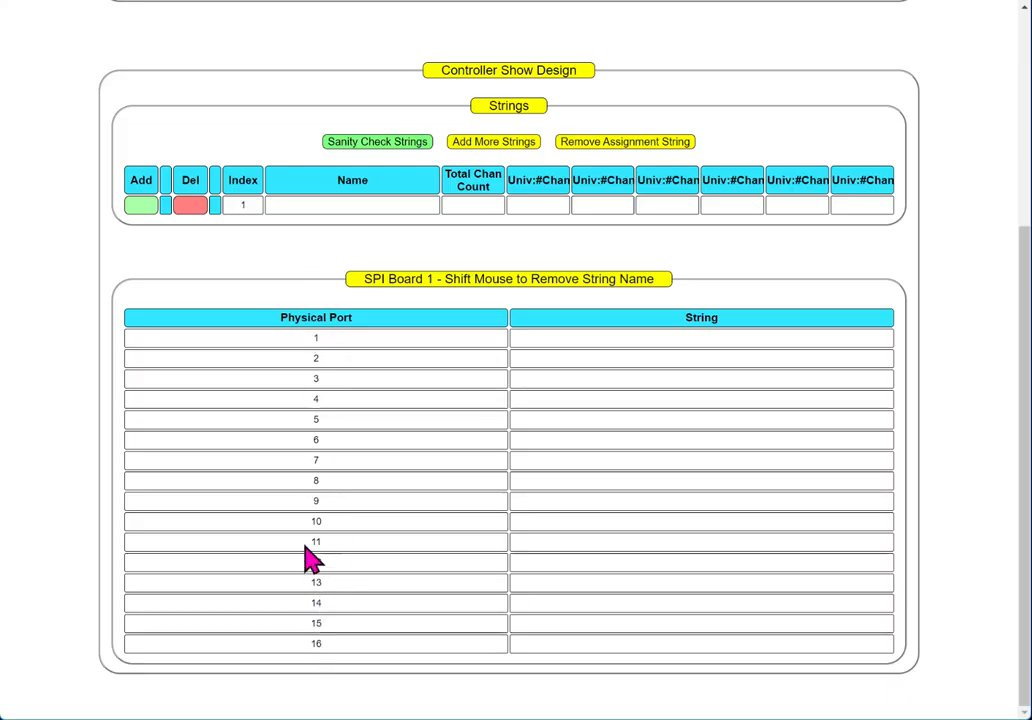
scroll(310, 480, "up", 1)
scroll(305, 455, "up", 2)
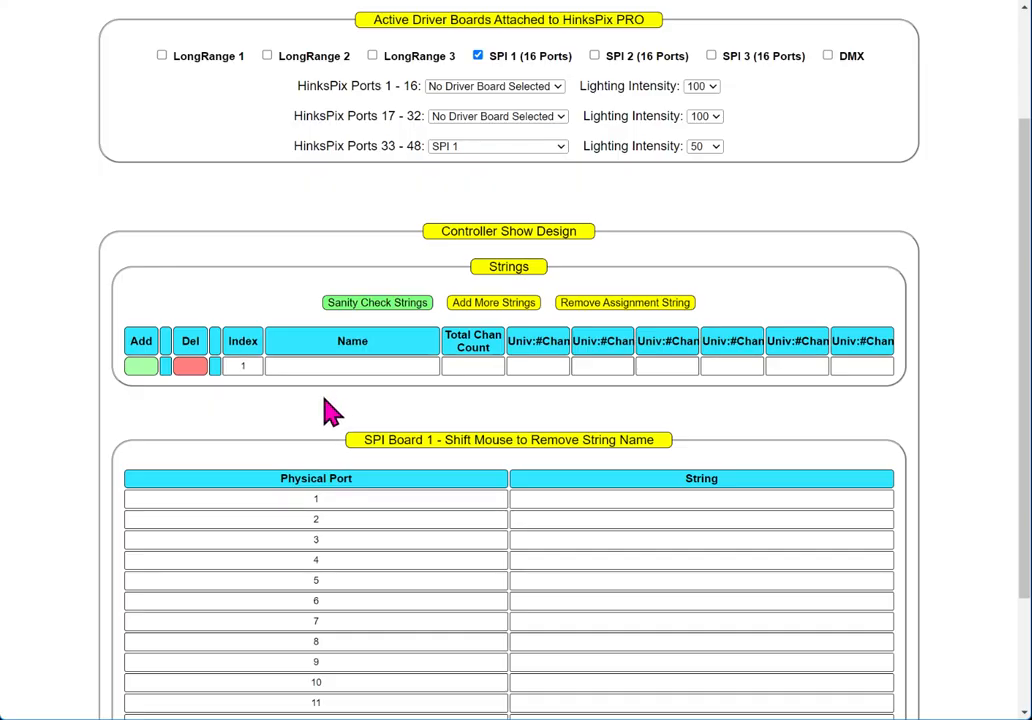
Step: Add more rows to the strings table and name the first two strings "Test output 37" and "Test output 48"
left_click(474, 312)
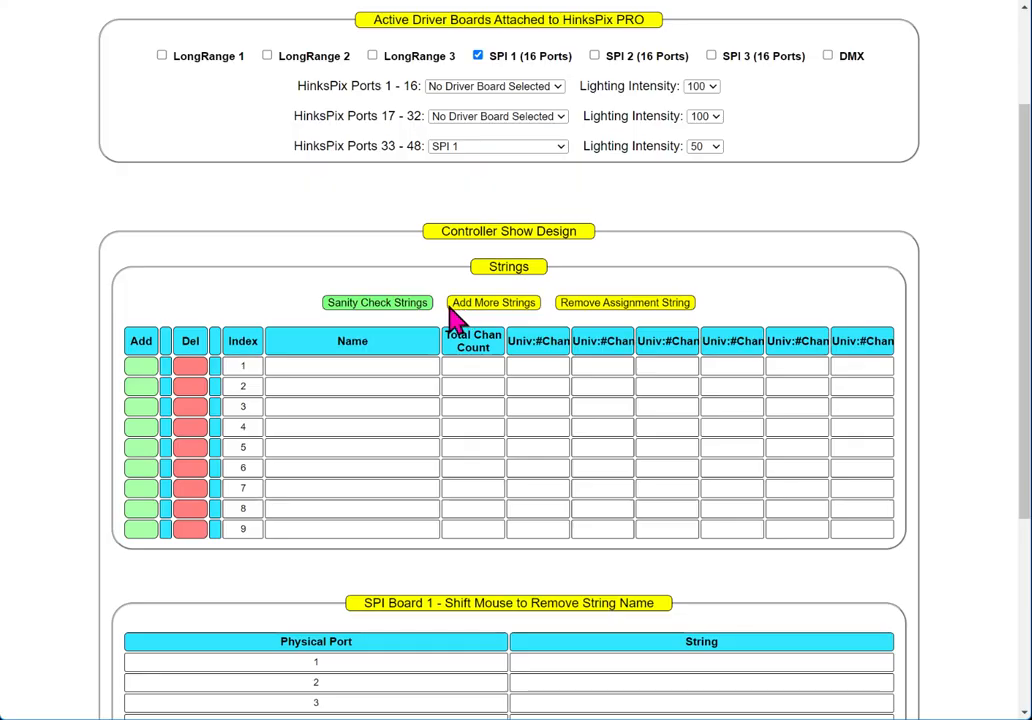
left_click(389, 368)
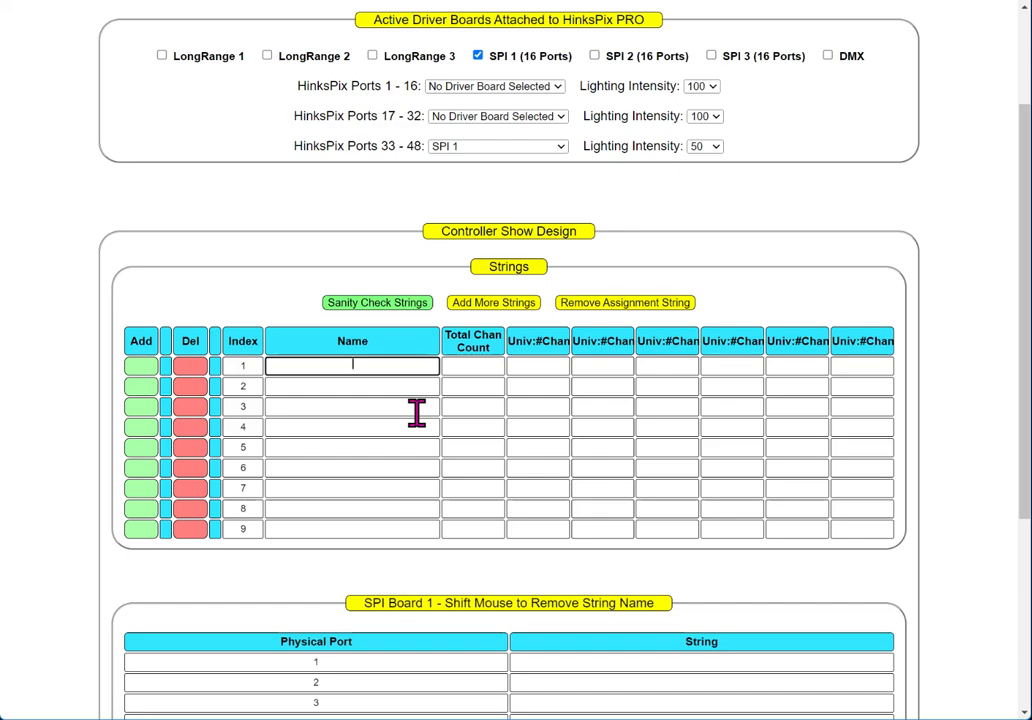
type("Test output 37")
left_click(395, 389)
type("Test o")
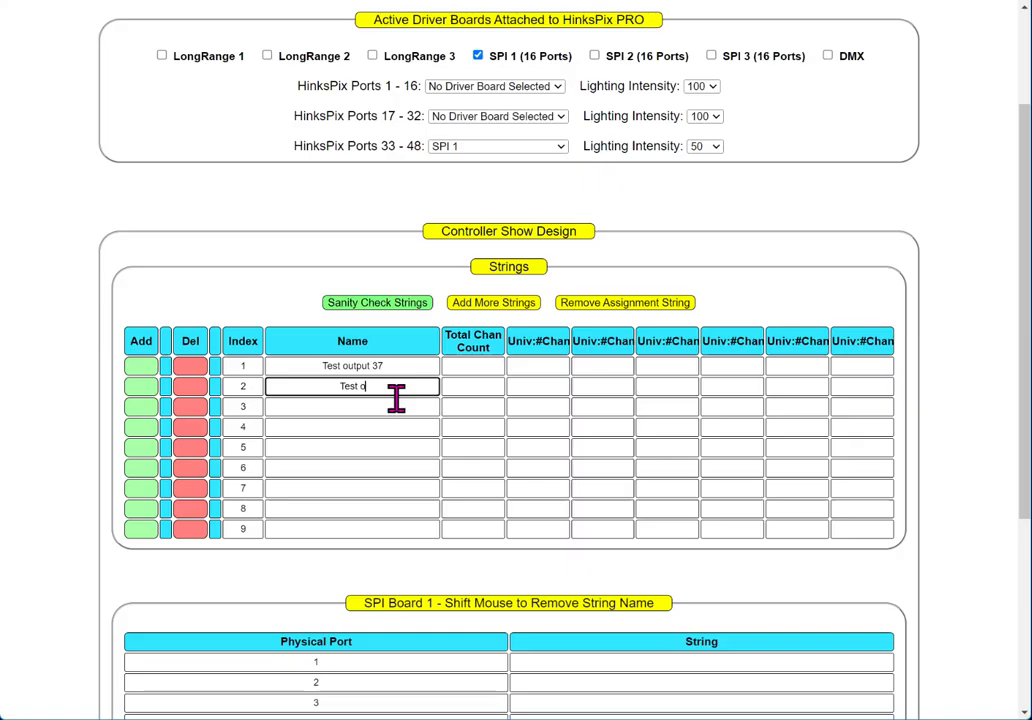
type("utput 48")
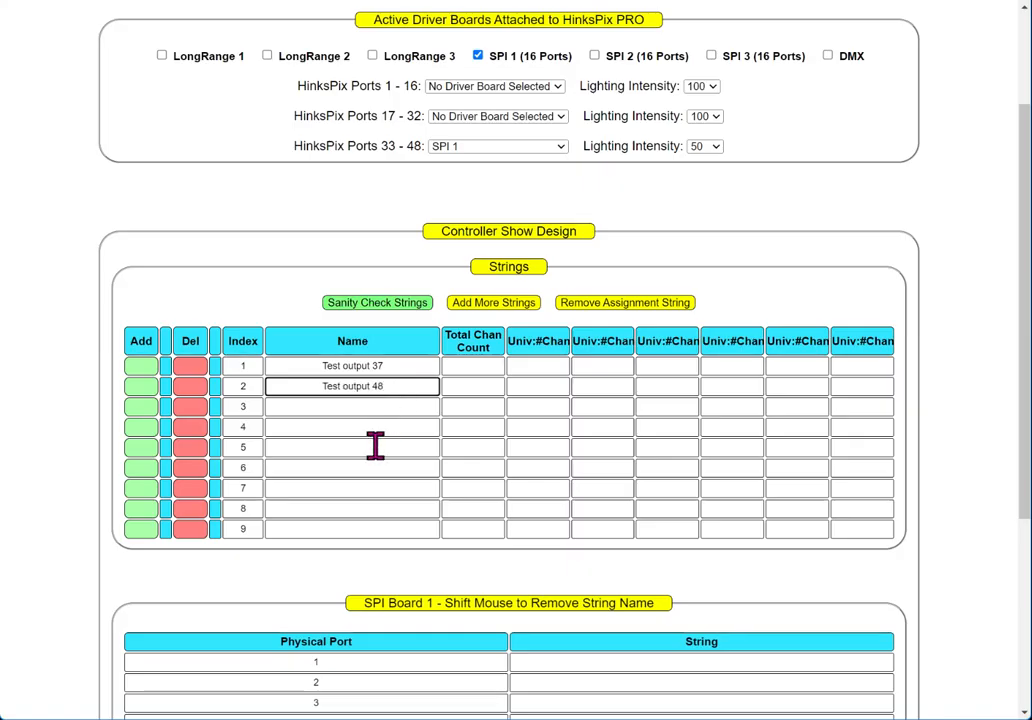
Step: Give the Test output 37 string the universe and channel entries 137:510 and 138:90
left_click(471, 366)
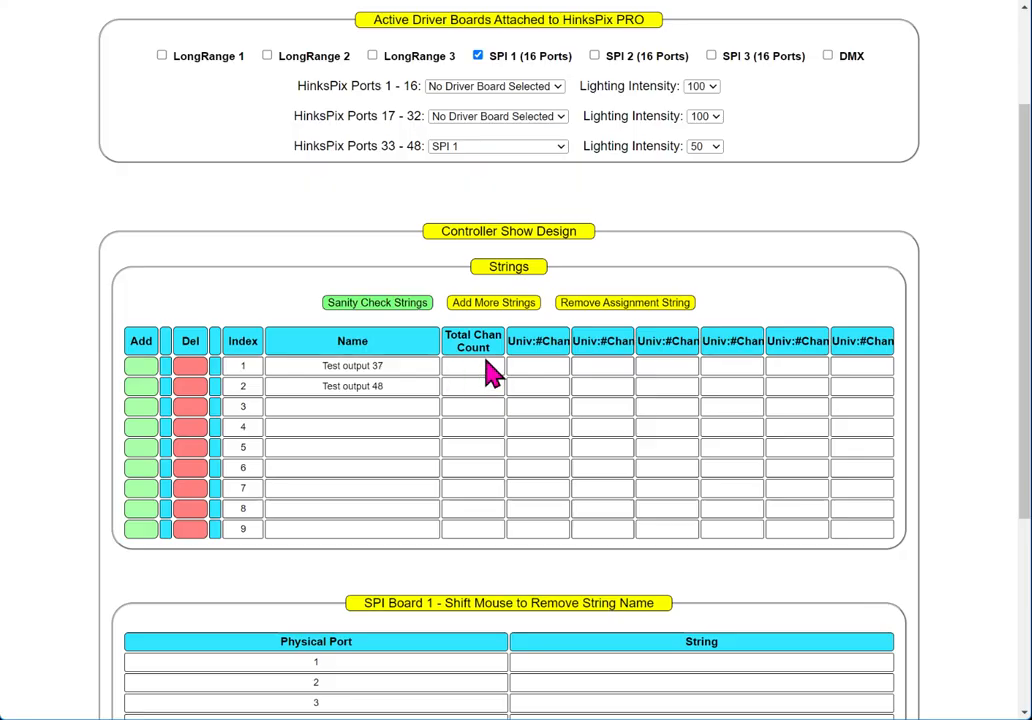
left_click_drag(461, 335, 490, 370)
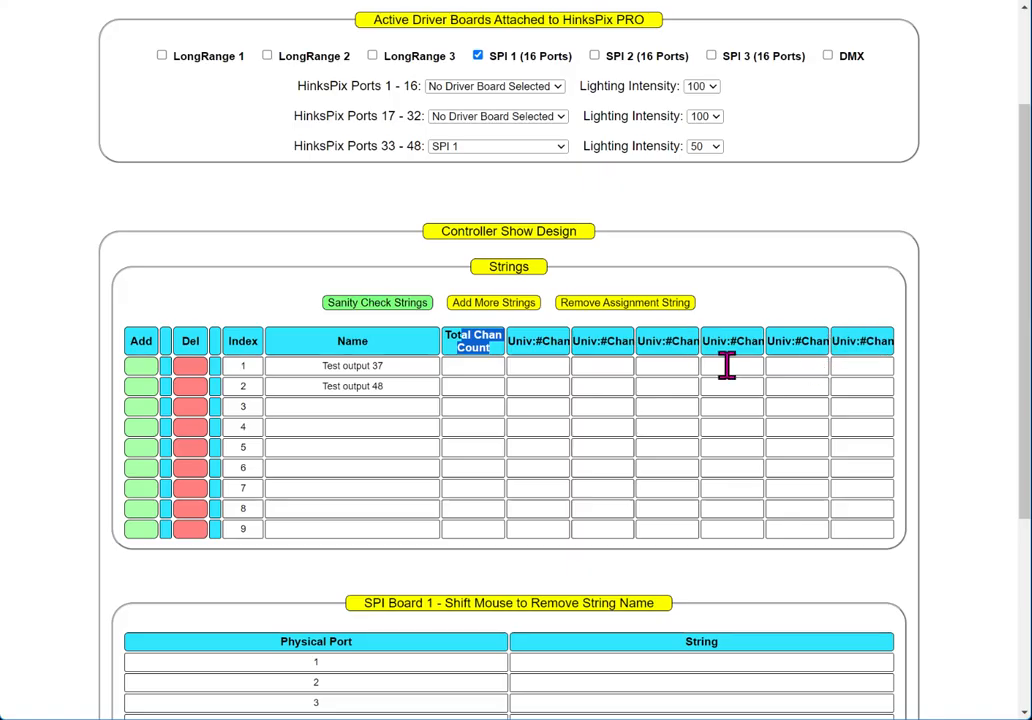
left_click(539, 368)
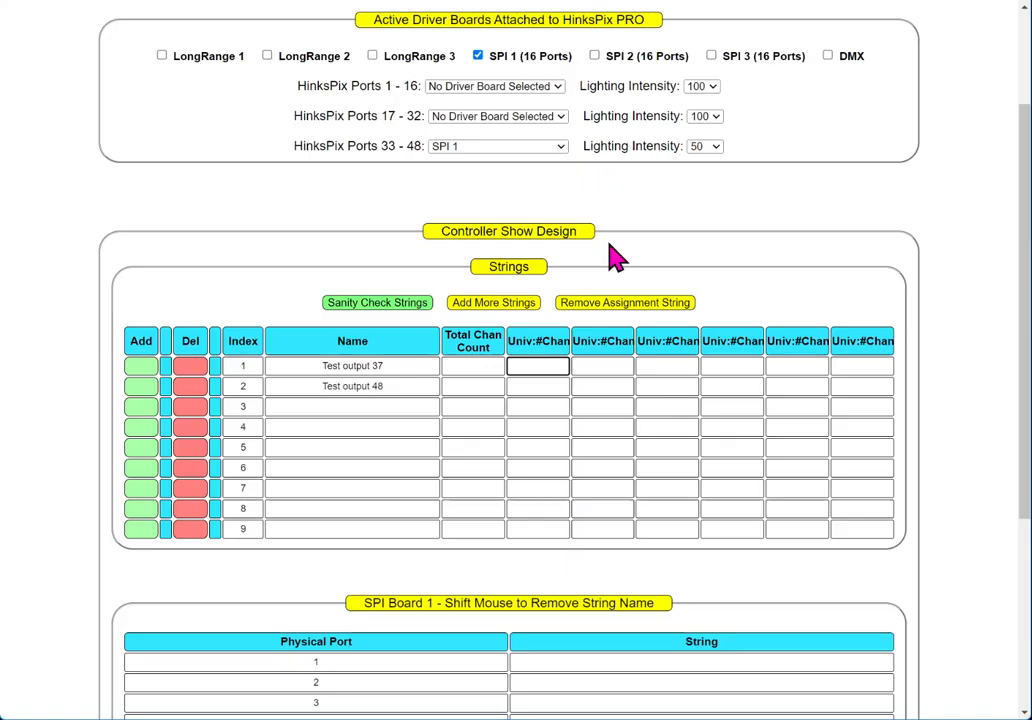
type("137")
left_click_drag(535, 365, 587, 364)
left_click(583, 362)
left_click(549, 369)
type(":")
type("510")
left_click(594, 366)
type("138")
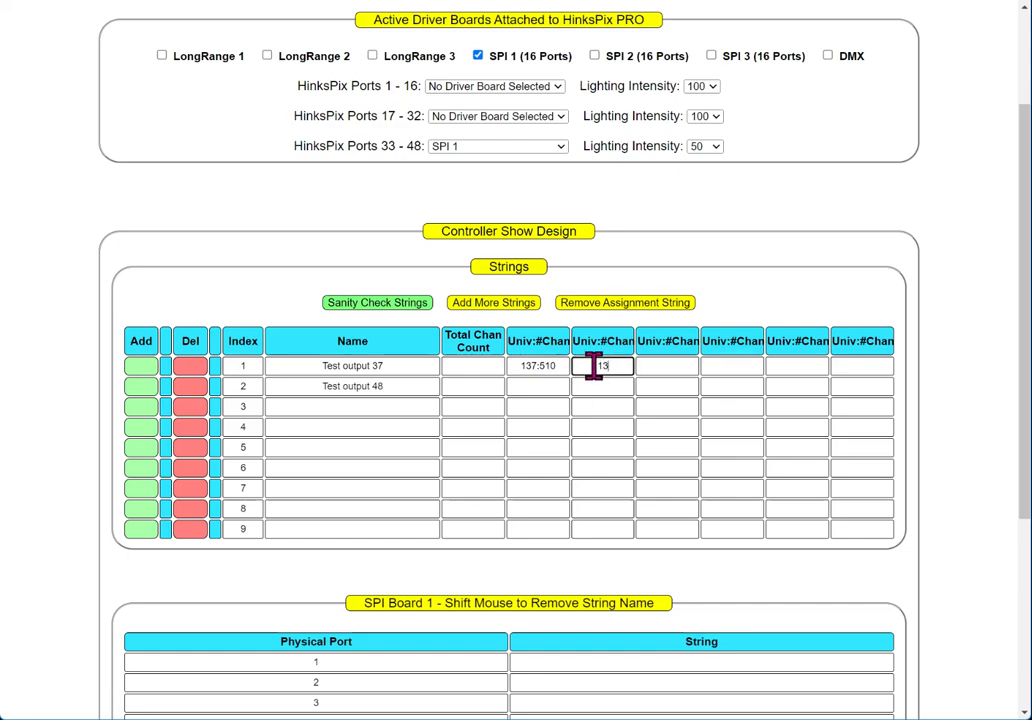
type(":90")
Step: Switch to Calculator, add 510 and 90, and divide the sum by 3 to verify the string's pixel count
left_click(620, 718)
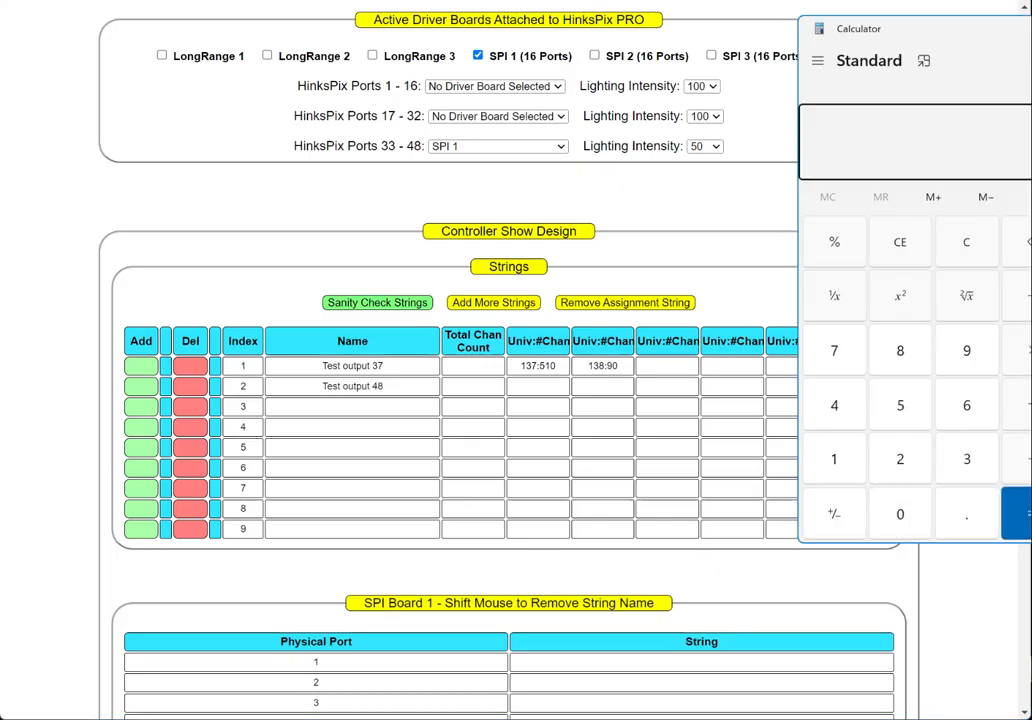
type("51")
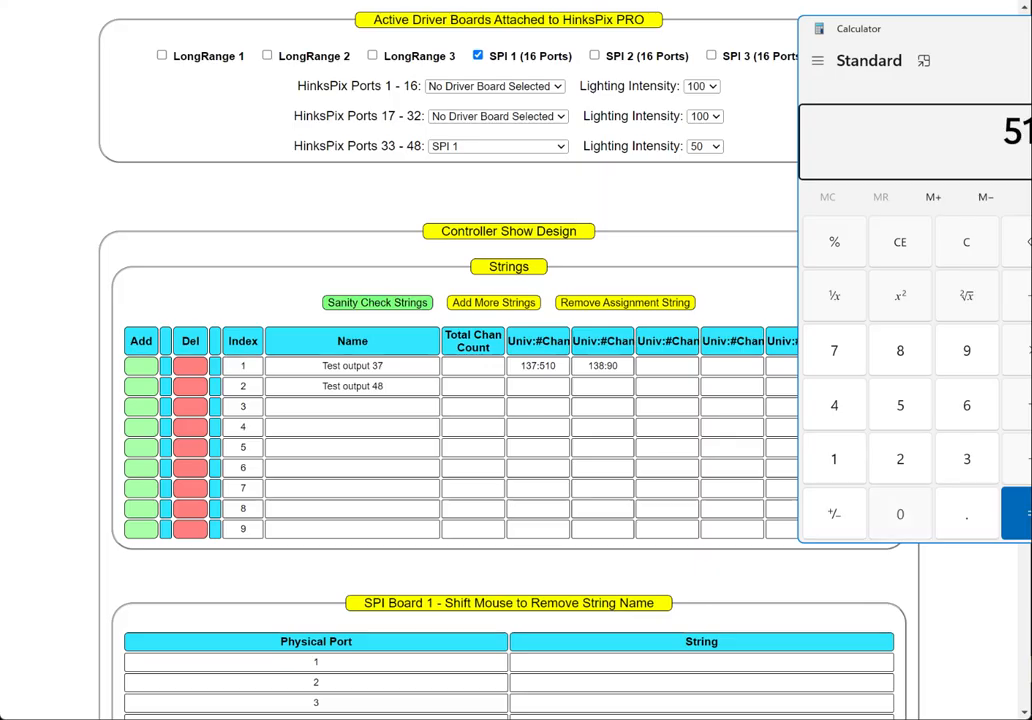
type("+90")
key("Return")
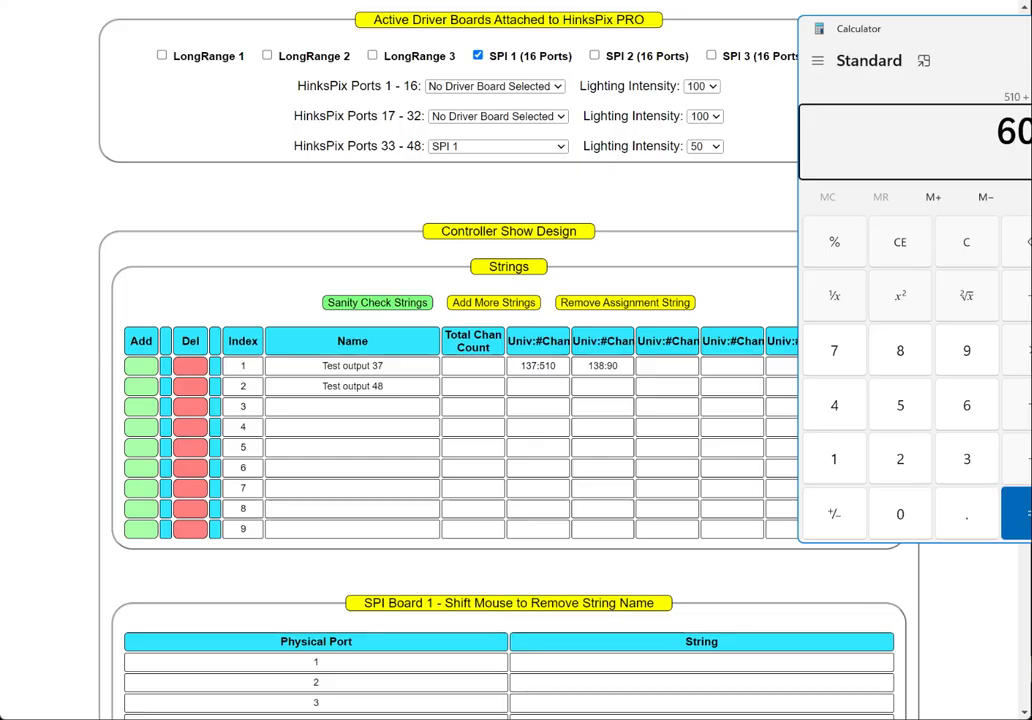
type("/3")
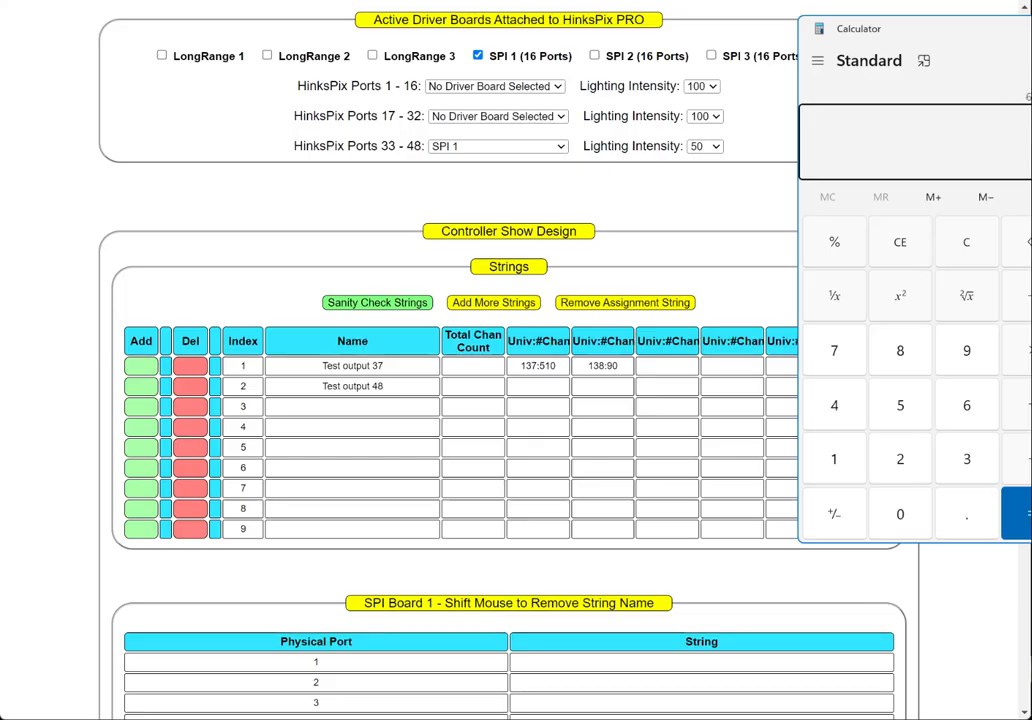
key("Return")
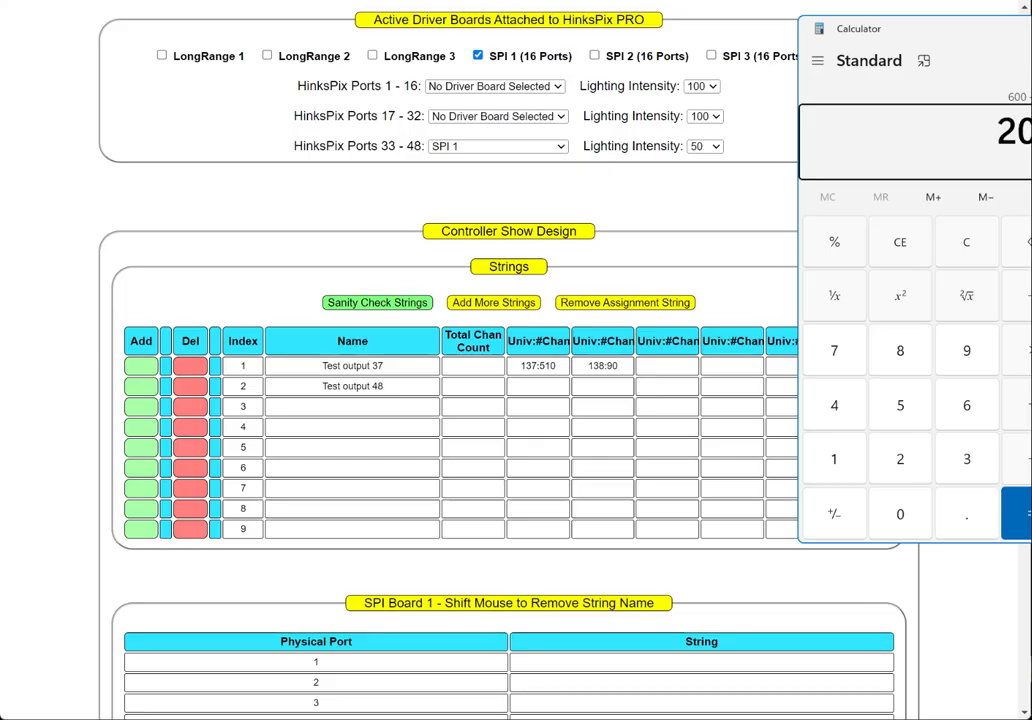
Step: Return to the HinksPix configuration page and give the Test output 48 string the universe and channel entry 148:300
left_click(611, 372)
left_click(538, 386)
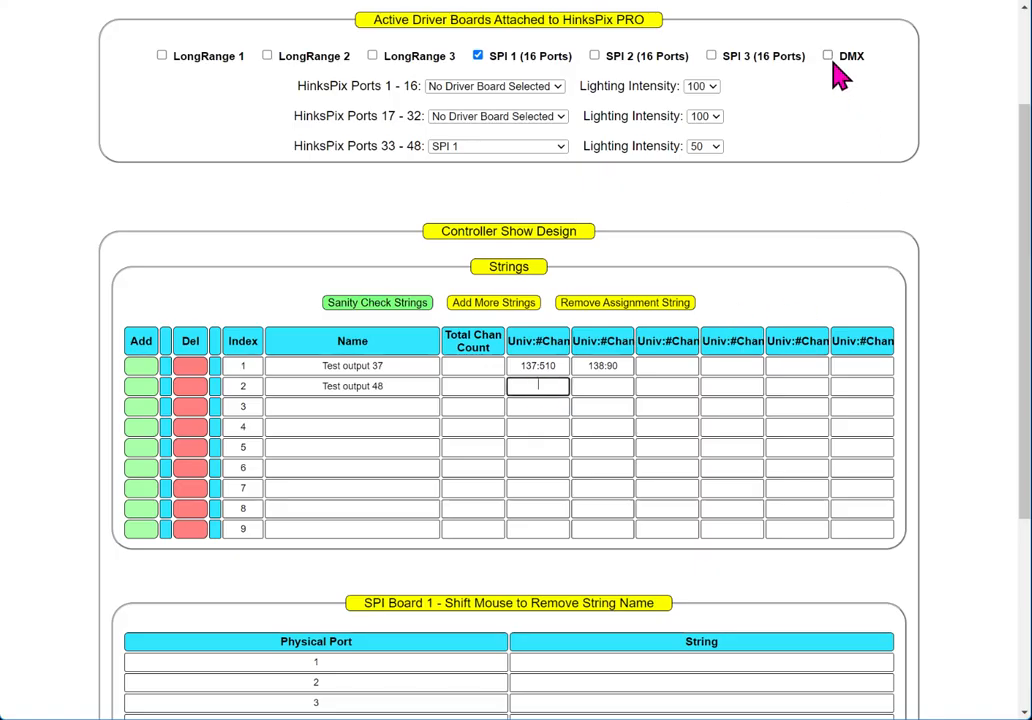
type("148:300")
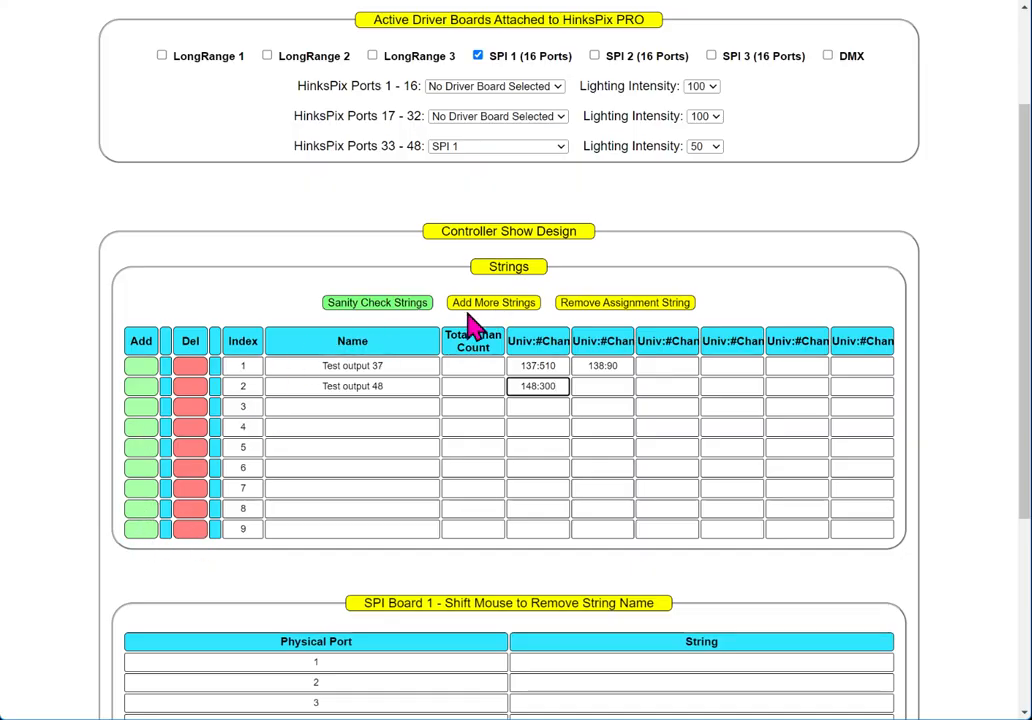
Step: Run the sanity check on the strings and examine the total channel counts of both test strings
left_click(366, 311)
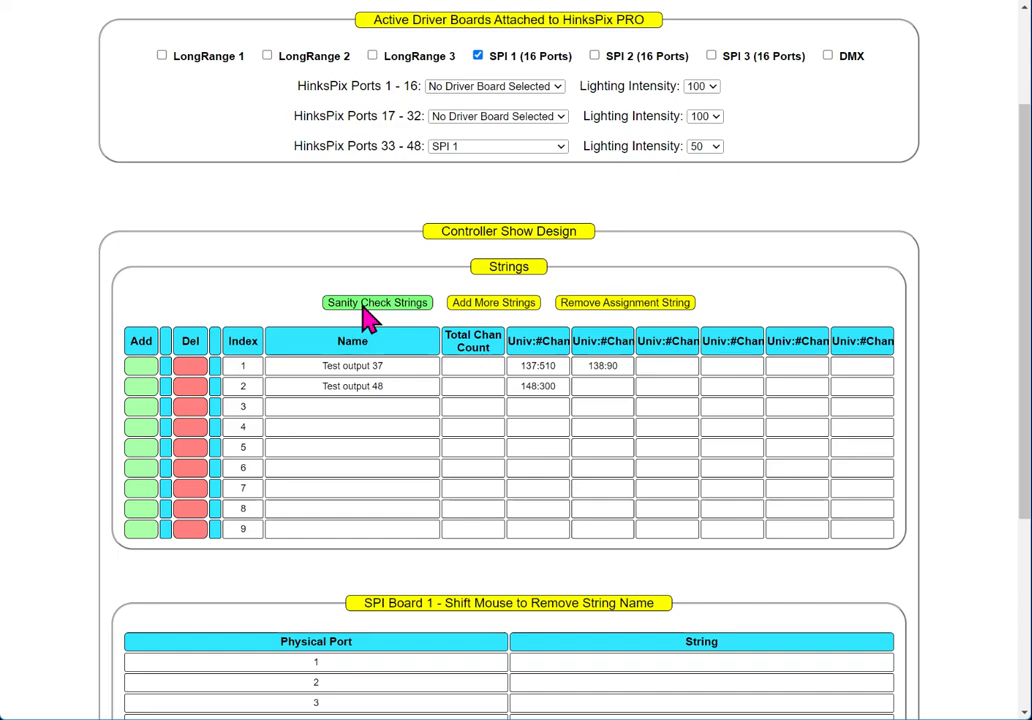
left_click(368, 304)
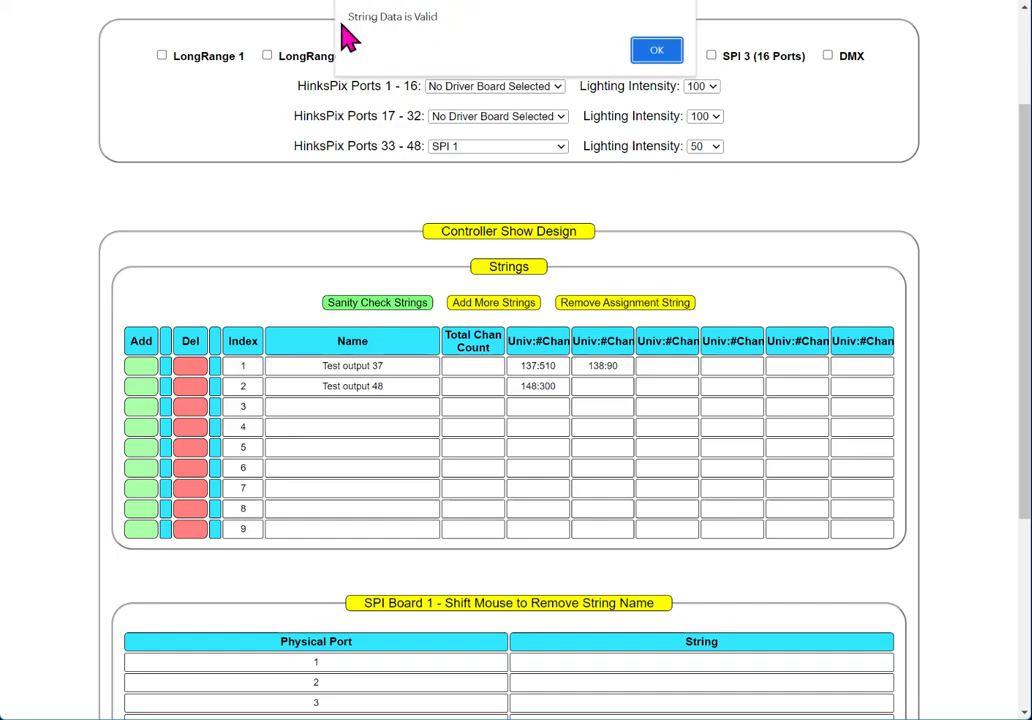
left_click(659, 52)
double_click(461, 369)
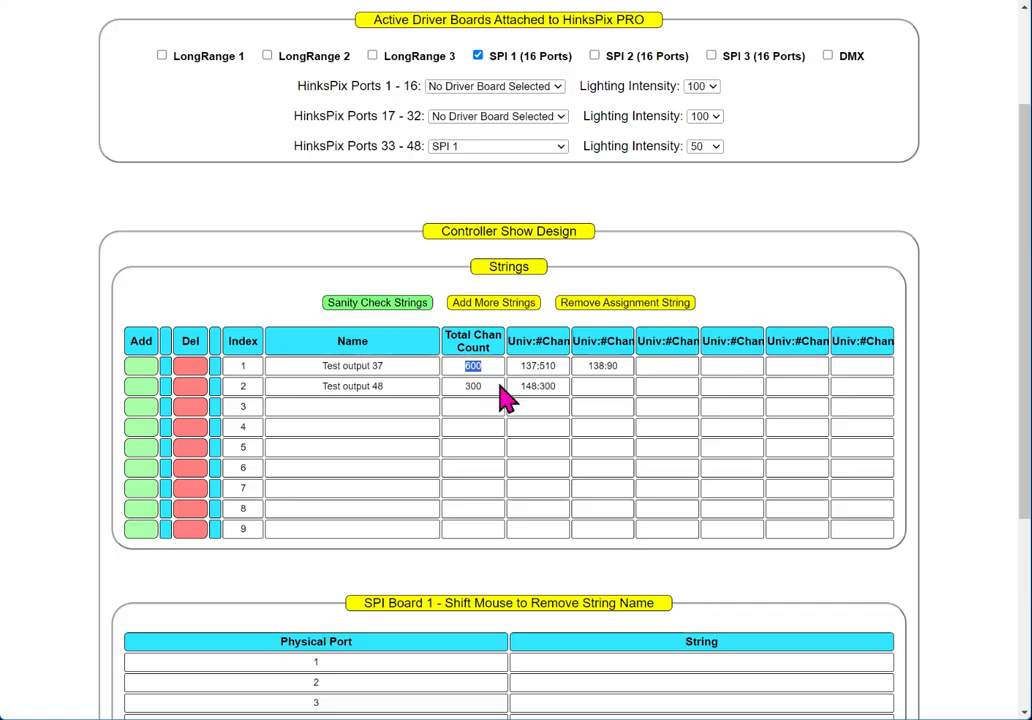
double_click(451, 390)
Step: Assign the Test output 37 string to physical port 5 of SPI Board 1
scroll(533, 365, "down", 1)
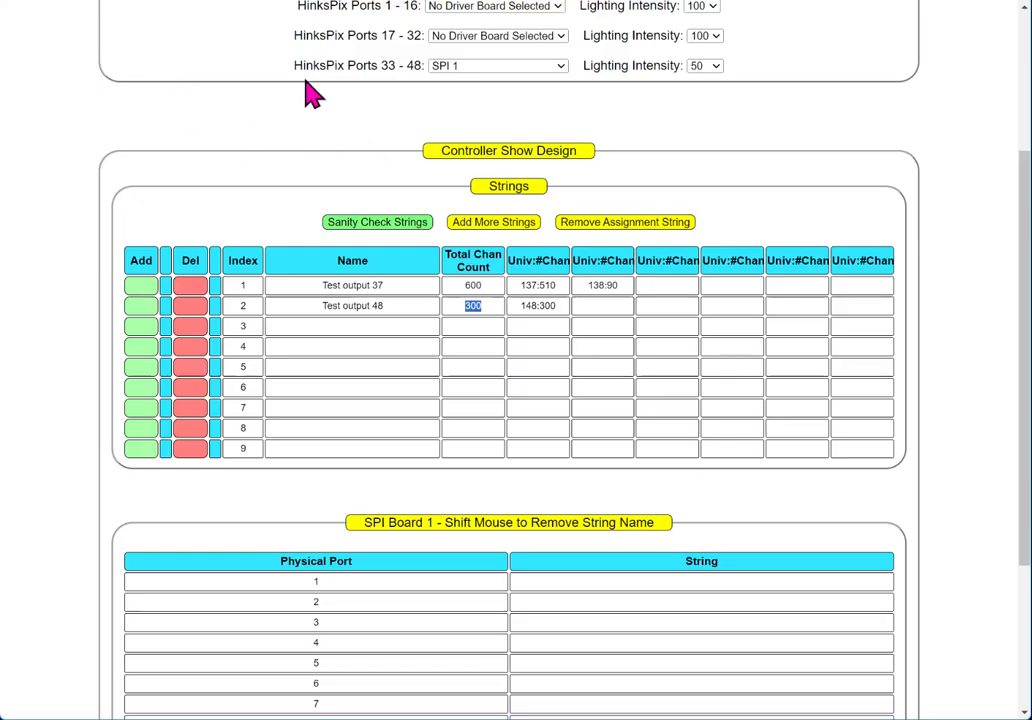
scroll(290, 180, "down", 3)
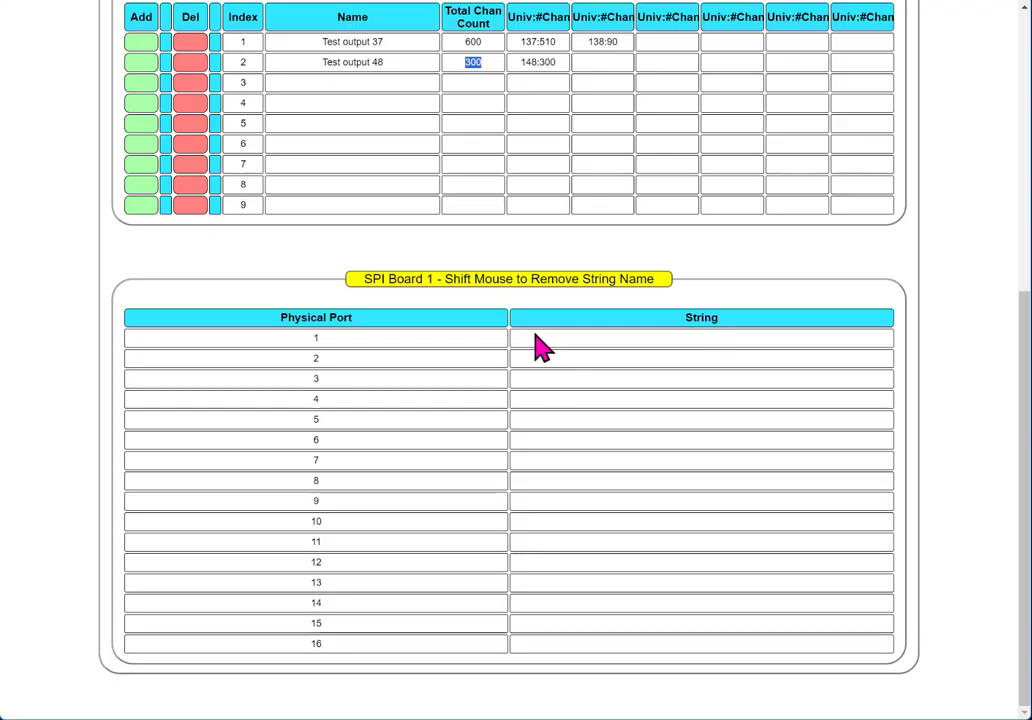
left_click(533, 424)
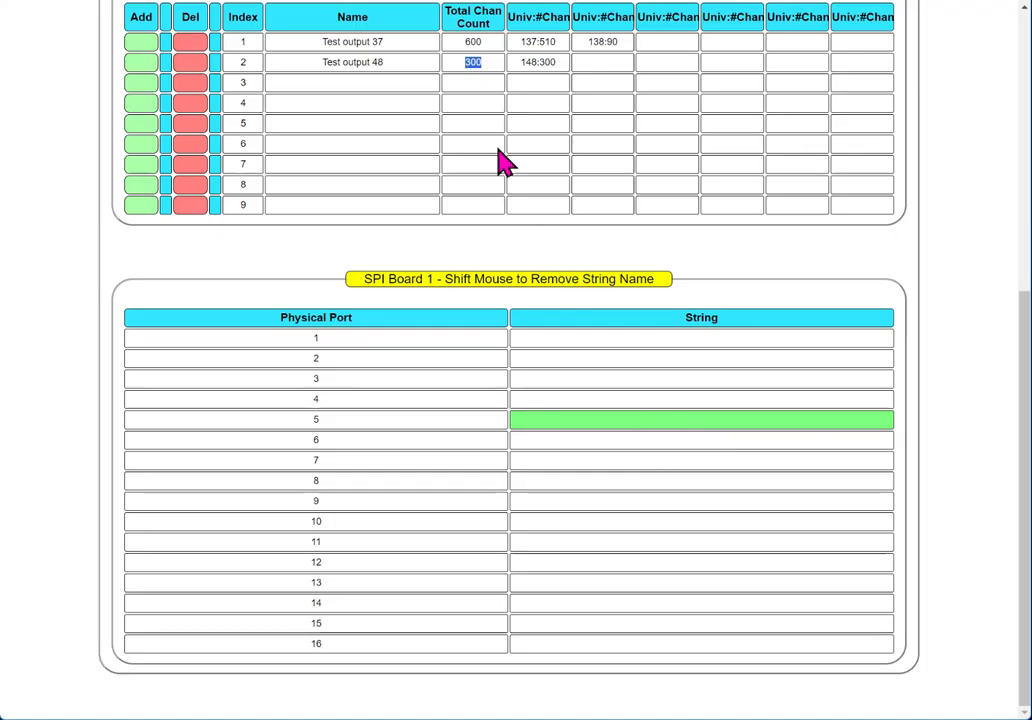
scroll(352, 45, "up", 2)
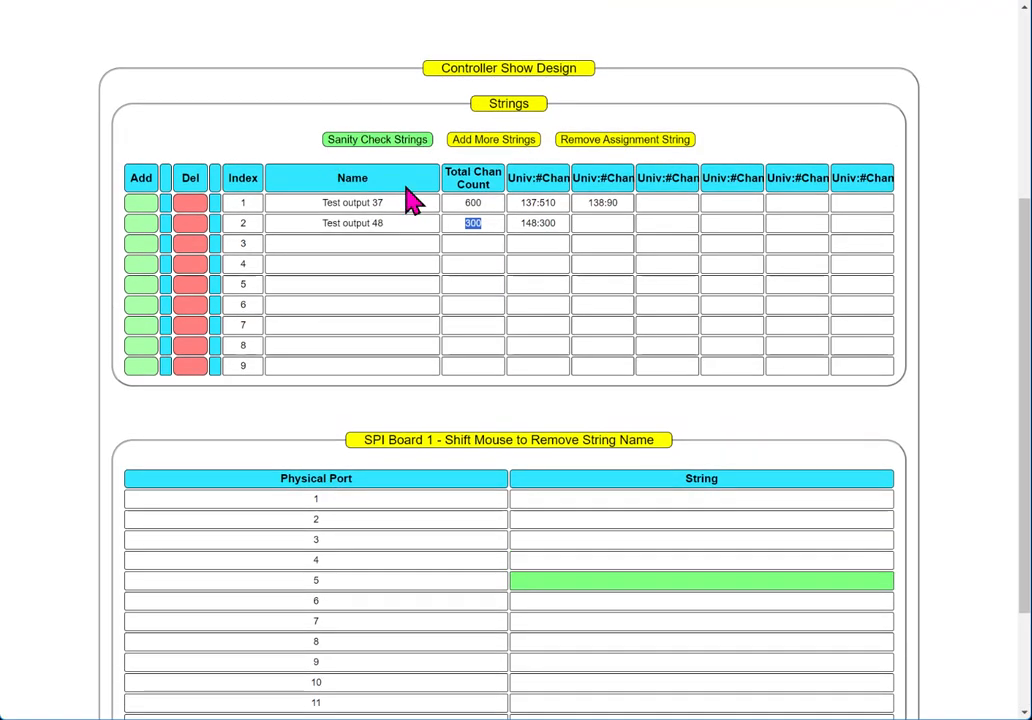
left_click(333, 200)
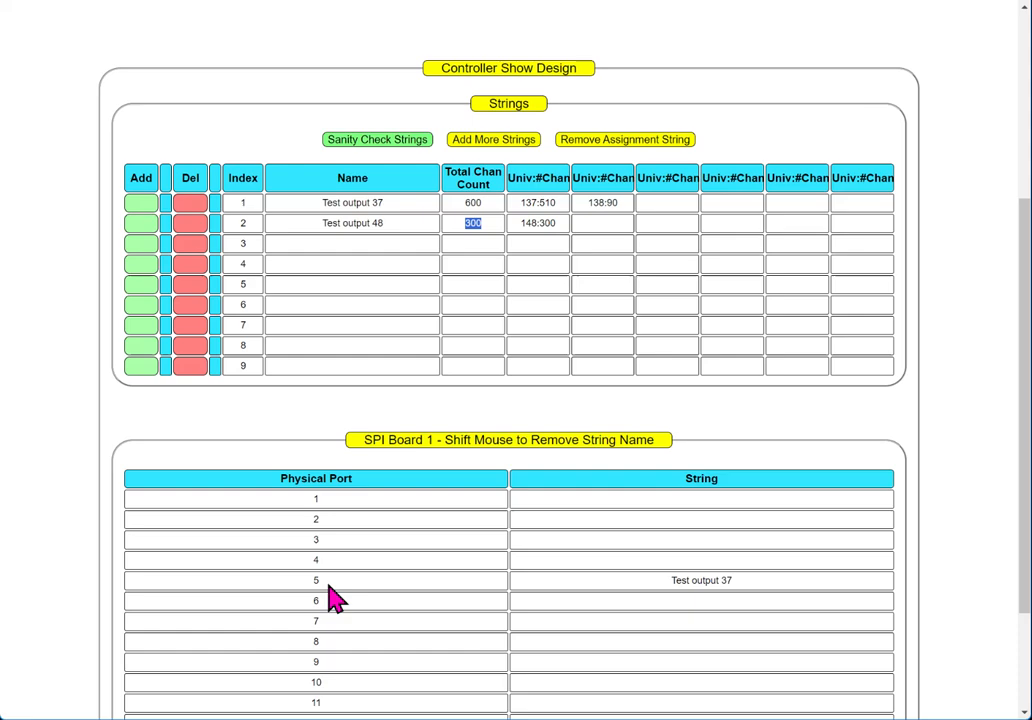
Step: Assign the Test output 48 string to physical port 16 of SPI Board 1
scroll(520, 460, "down", 2)
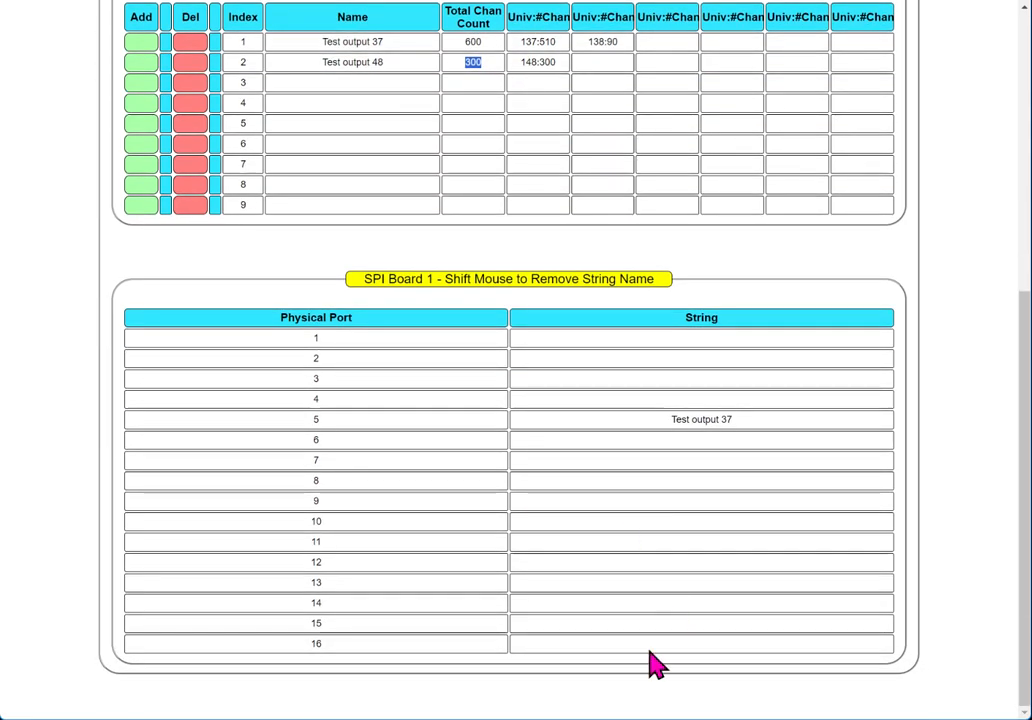
scroll(645, 666, "up", 3)
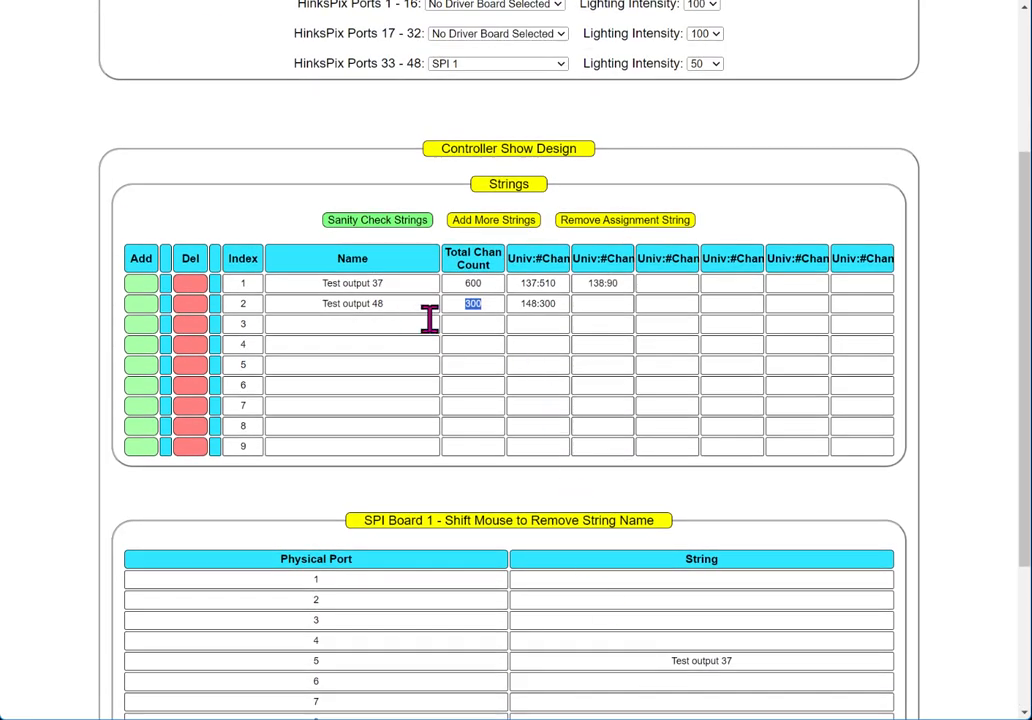
scroll(500, 388, "down", 3)
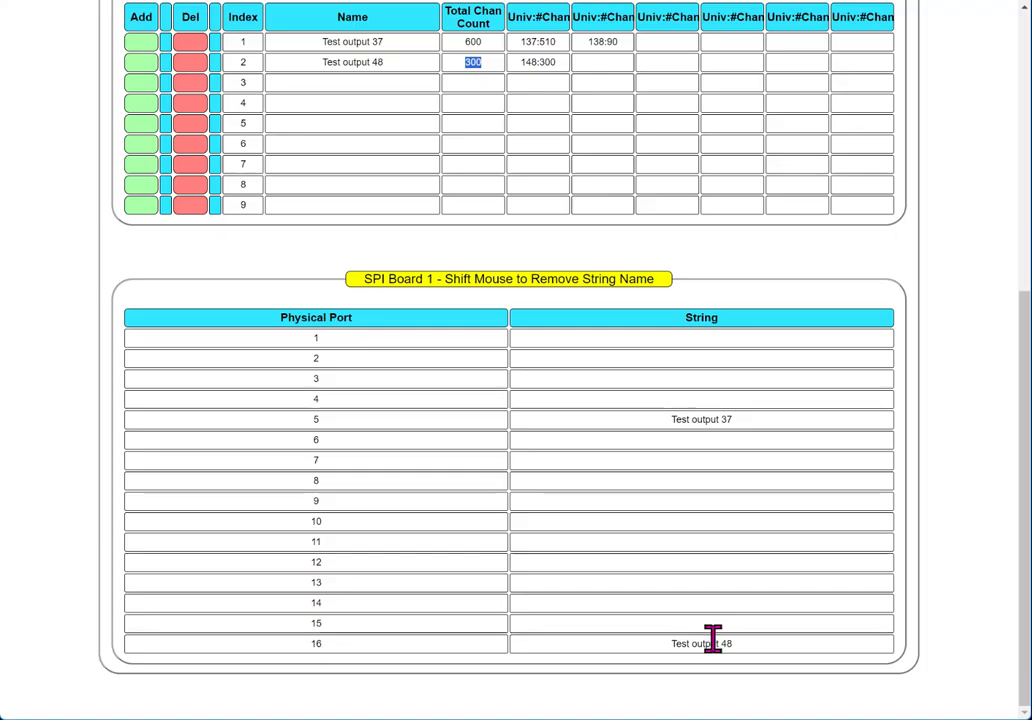
Step: Perform a design check on the whole controller design and dismiss its result
scroll(705, 678, "up", 6)
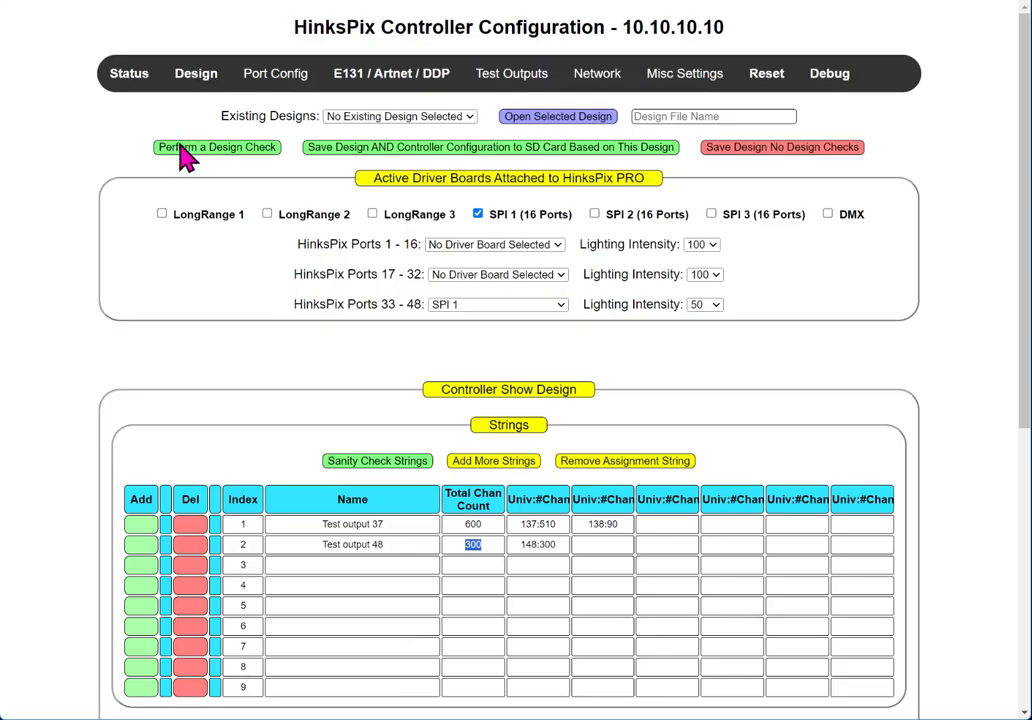
left_click(182, 146)
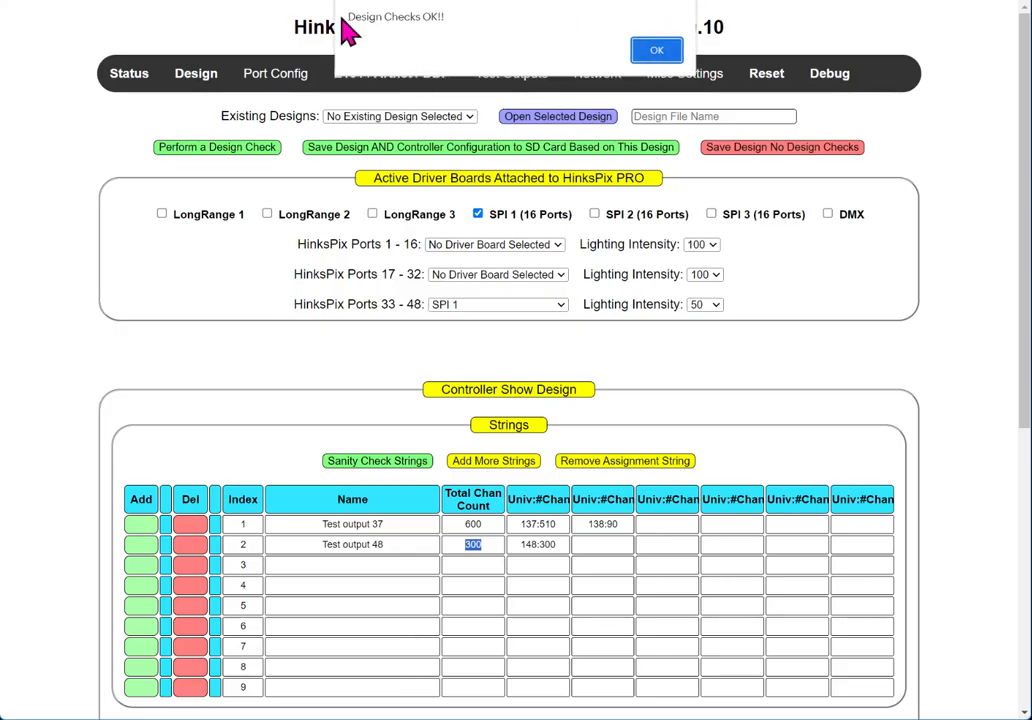
left_click_drag(353, 12, 422, 32)
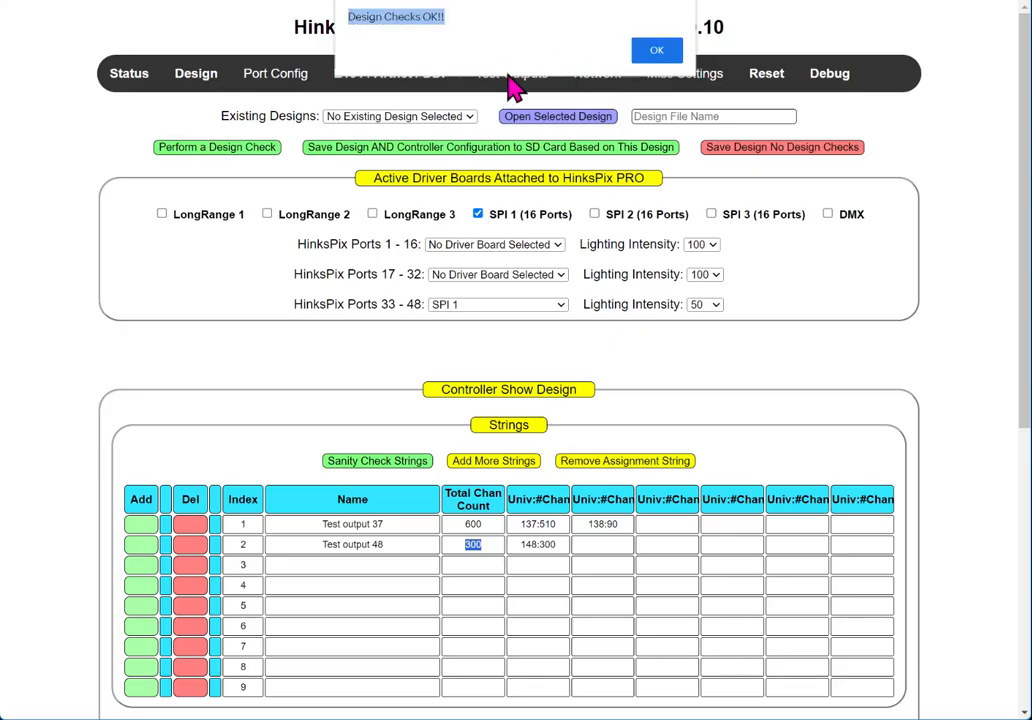
left_click(655, 52)
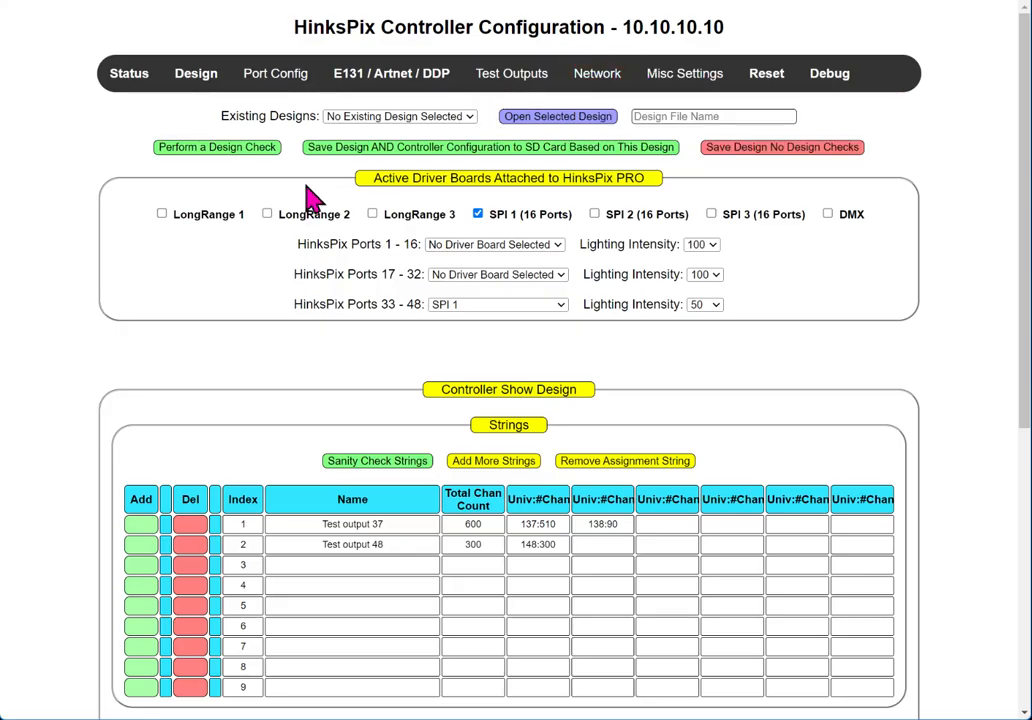
Step: Name the design file SPI-TEST1 and save the design and controller configuration to the SD card
left_click(673, 115)
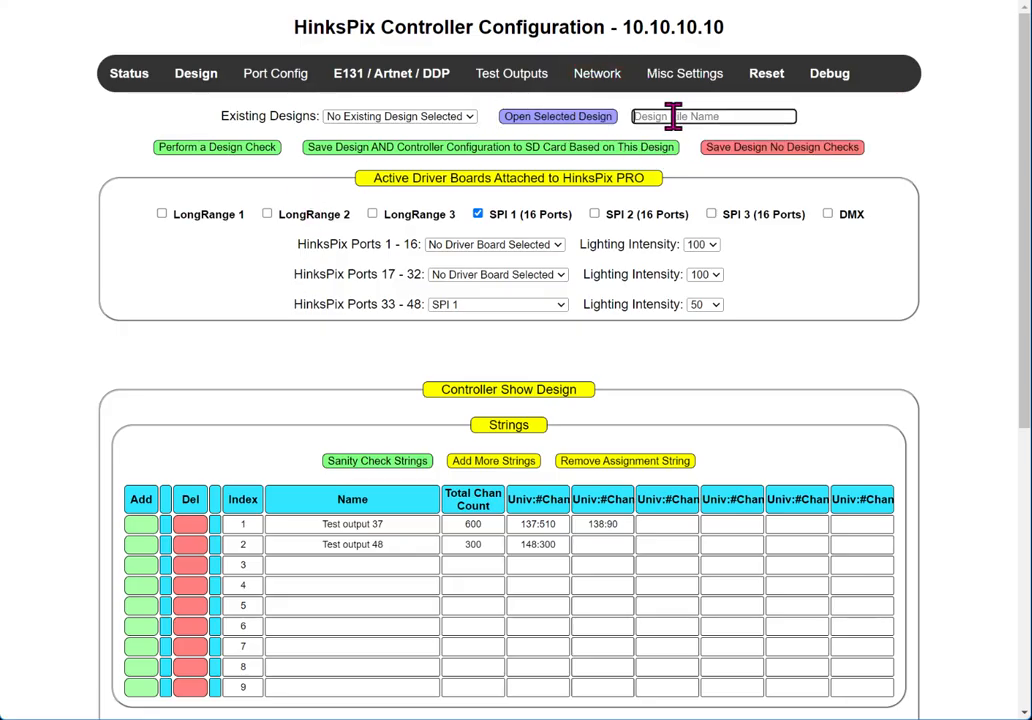
left_click(461, 114)
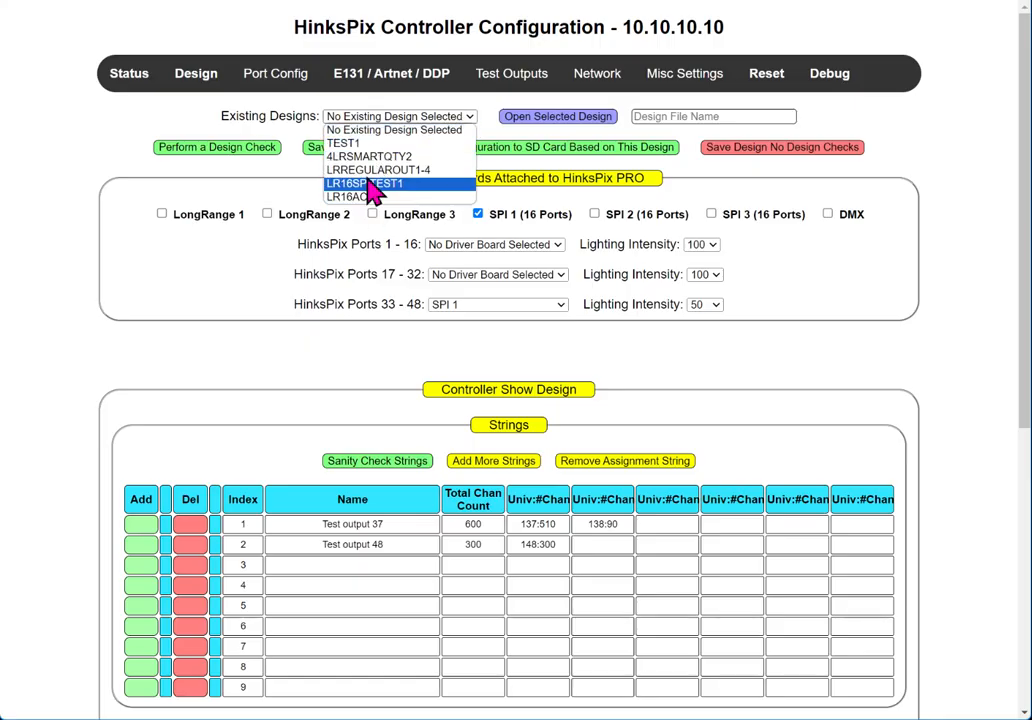
left_click(719, 116)
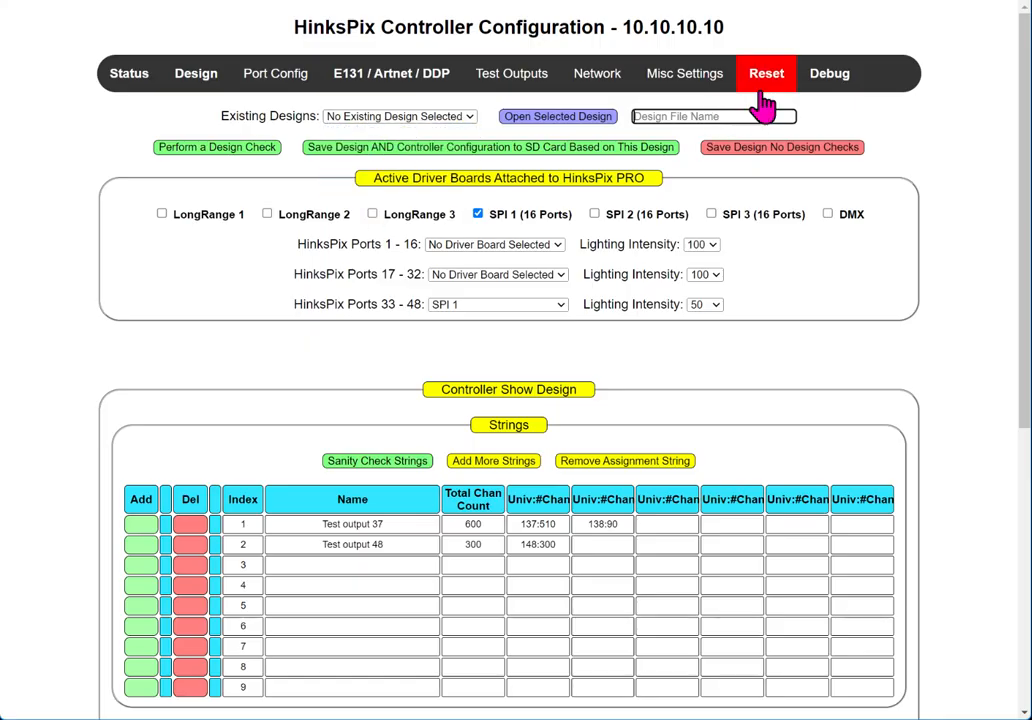
type("SPI-TEST1")
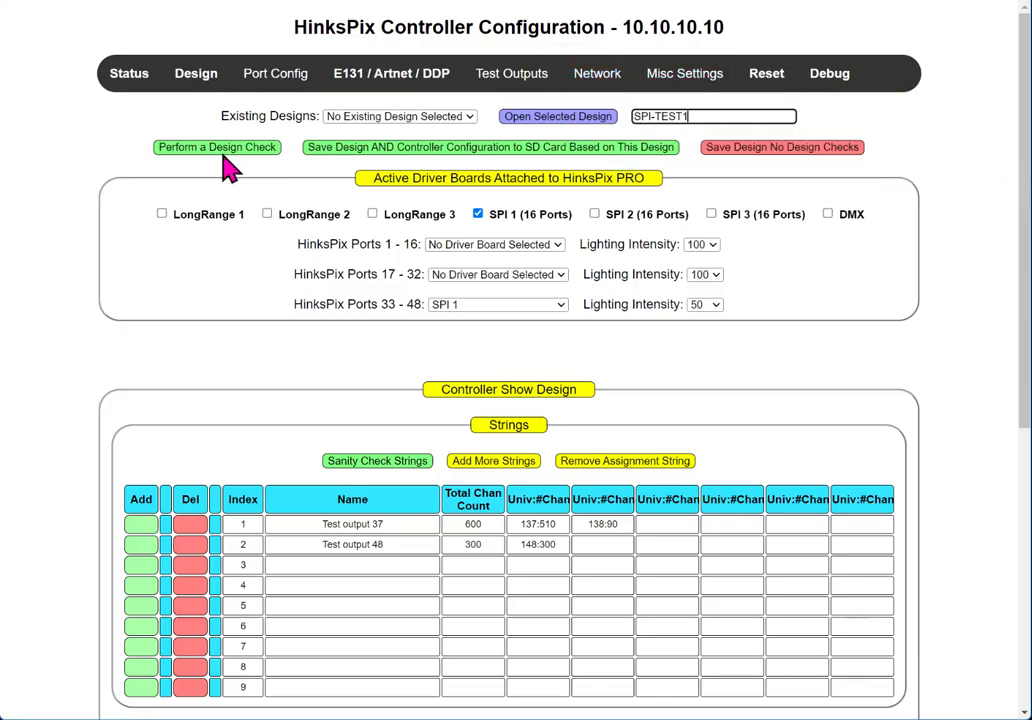
left_click(369, 157)
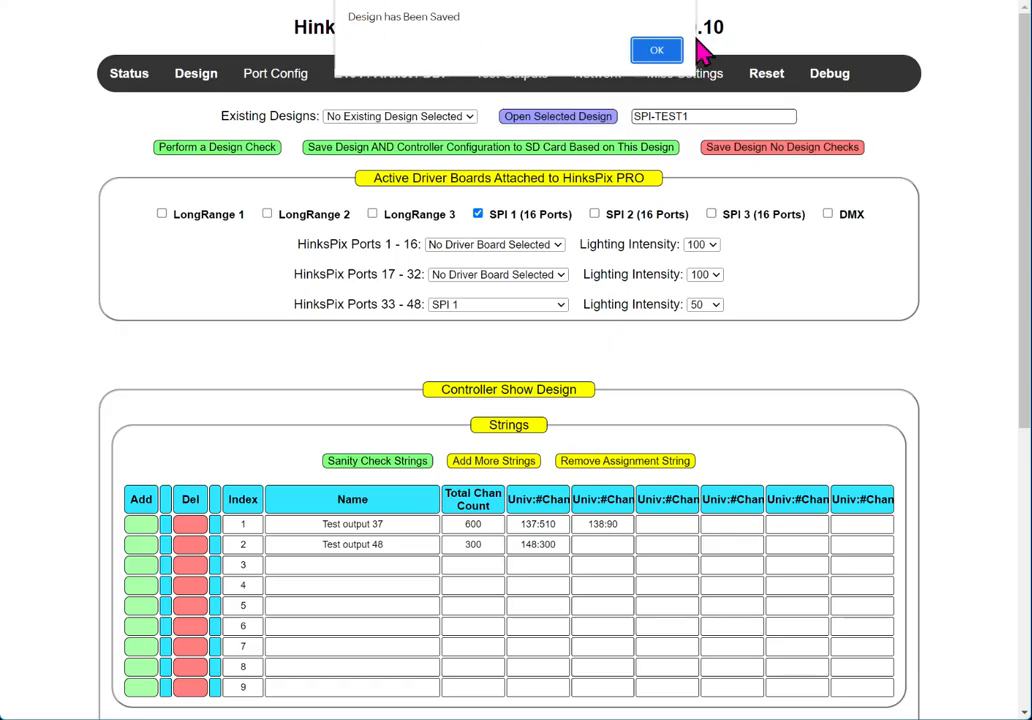
left_click(657, 50)
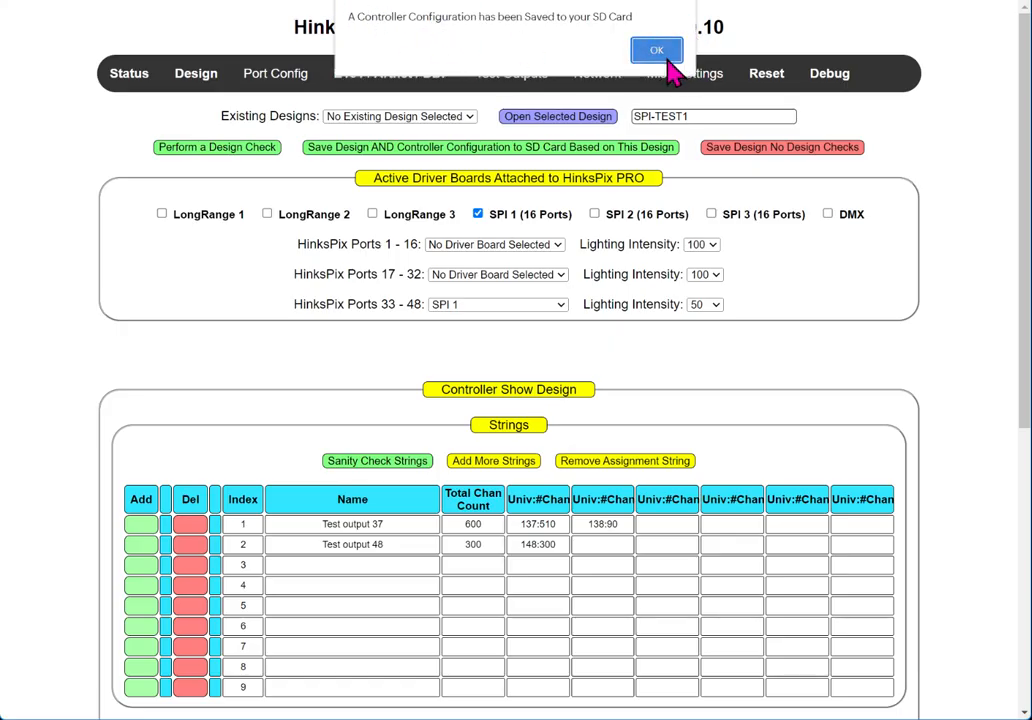
left_click(664, 55)
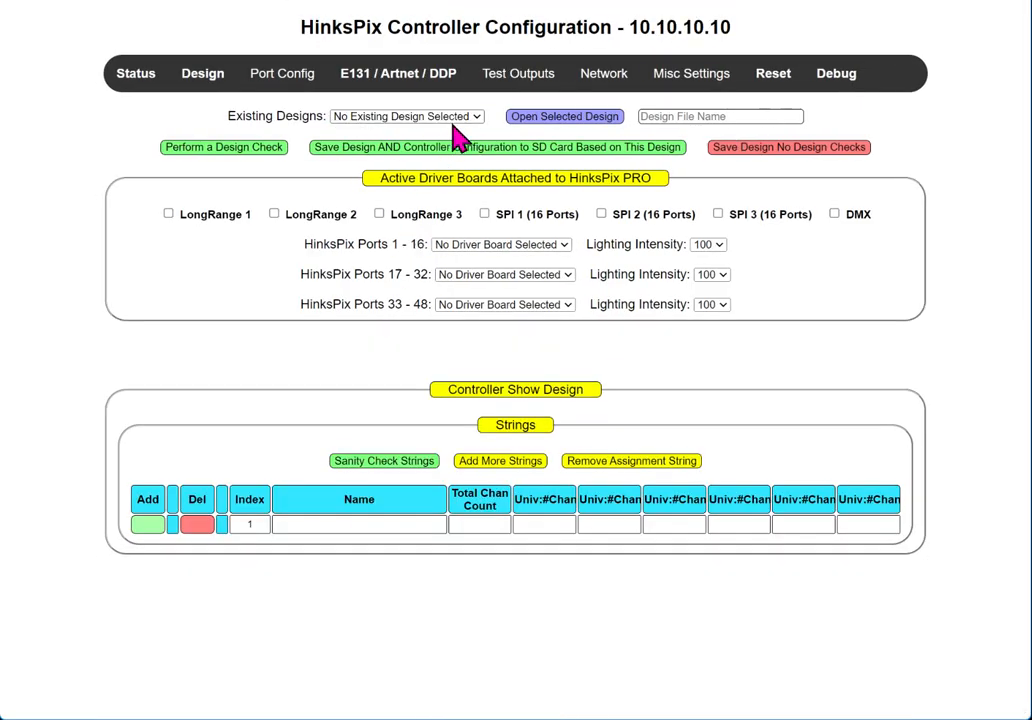
Step: Open the existing SPI-TEST1 design and review its strings, port assignments and driver board settings
left_click(460, 118)
left_click(420, 210)
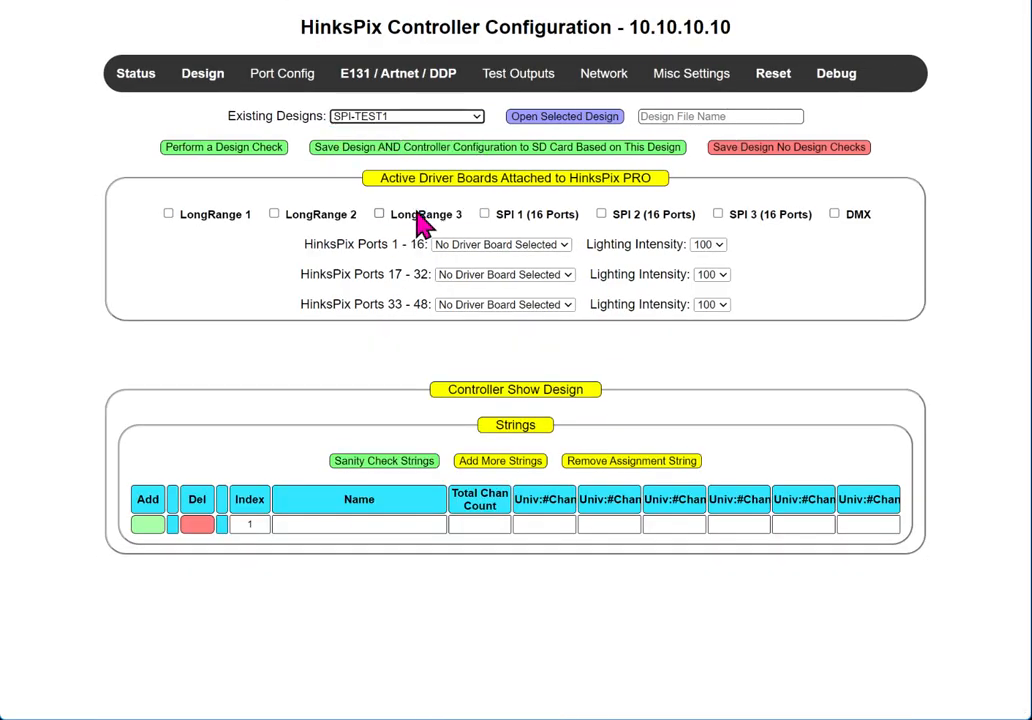
left_click(548, 118)
scroll(553, 606, "down", 3)
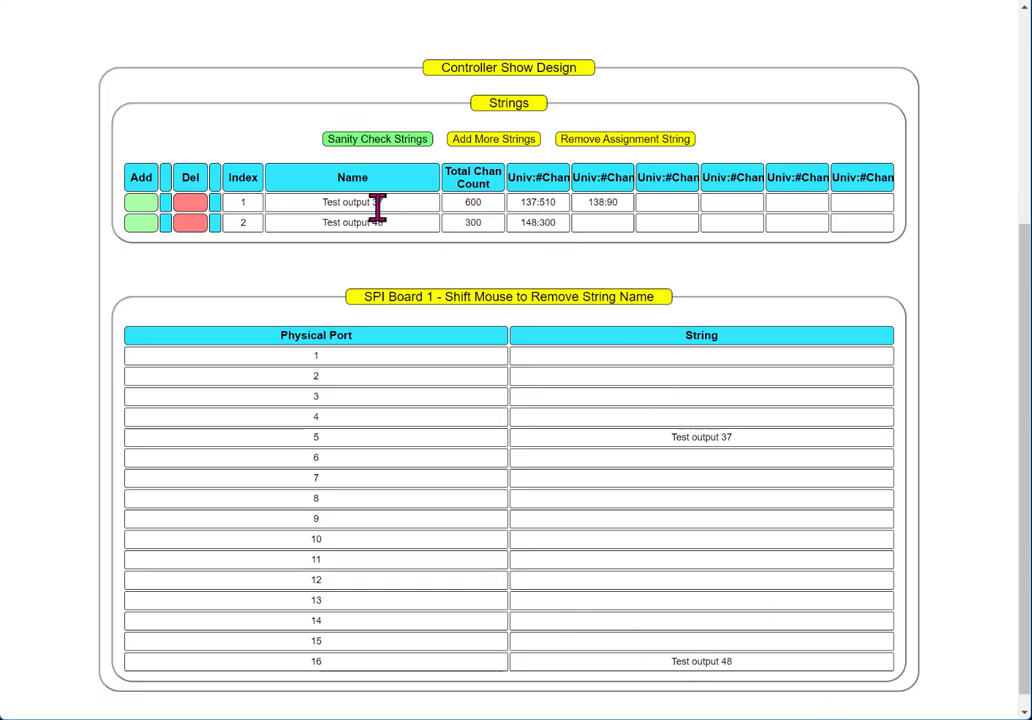
scroll(377, 205, "up", 3)
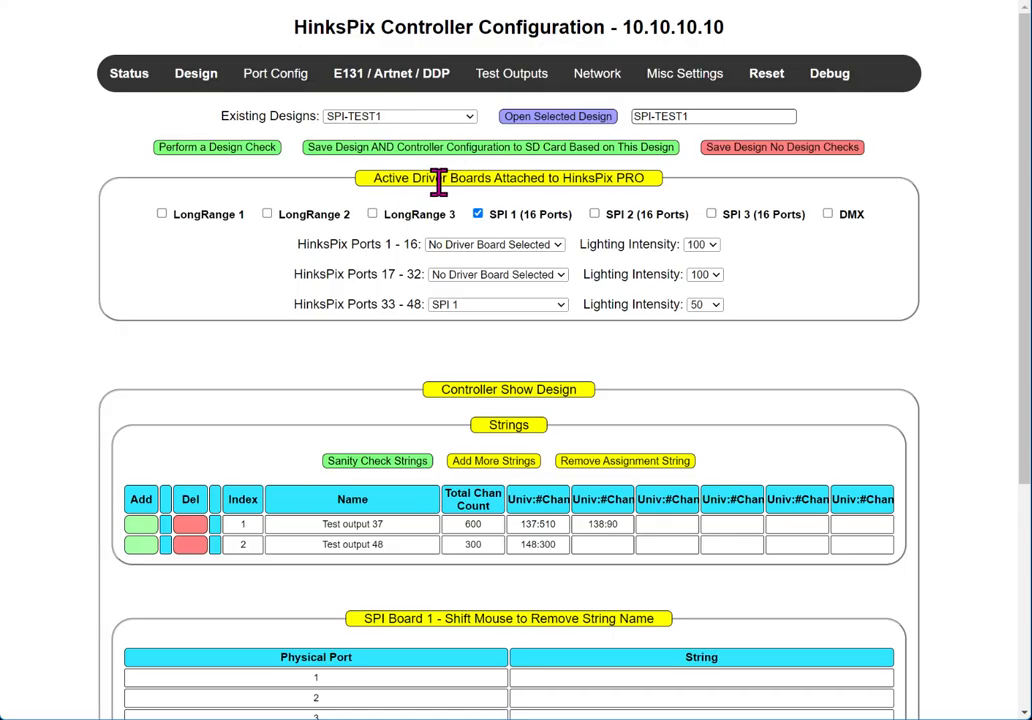
Step: Install the saved SPI-TEST1 configuration on the controller from the controller configuration management page
mouse_move(703, 93)
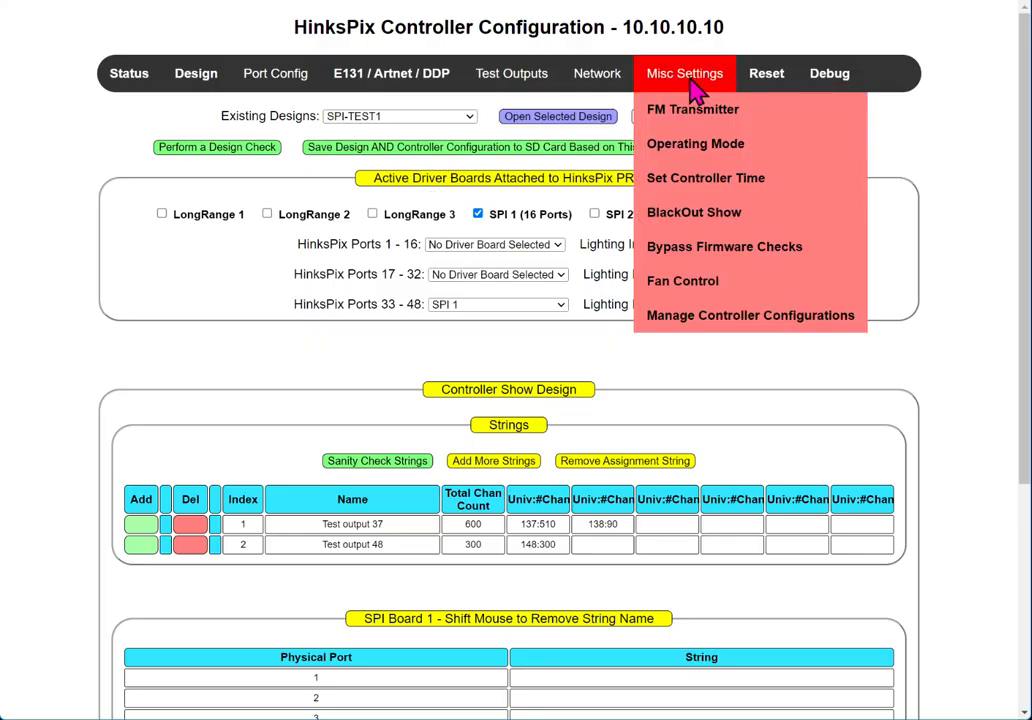
left_click(686, 322)
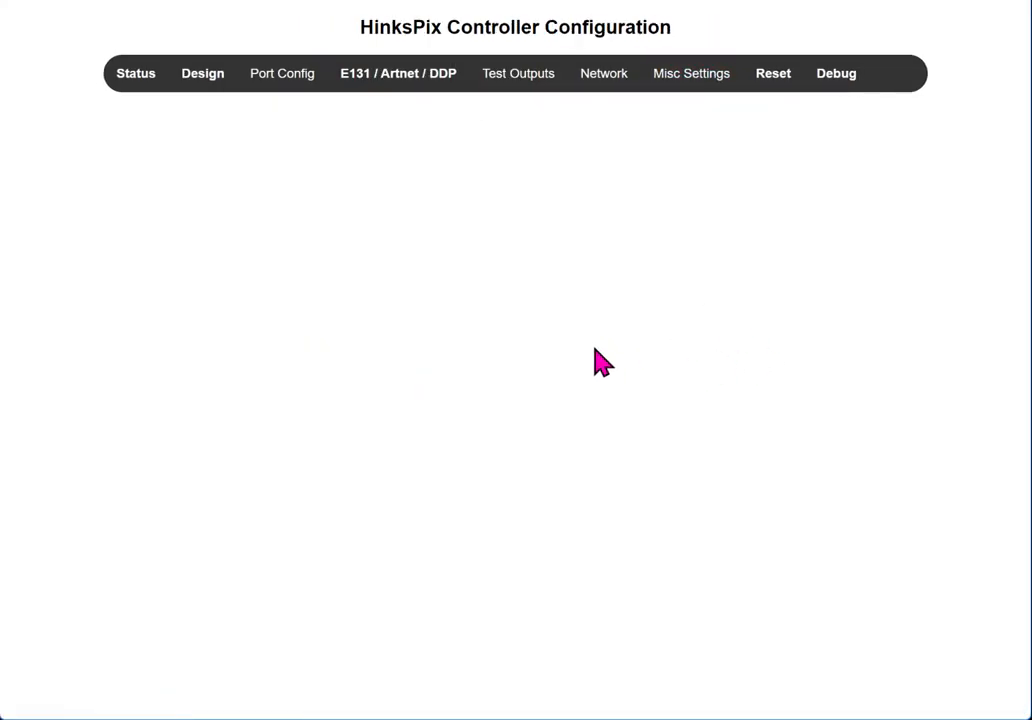
left_click(491, 198)
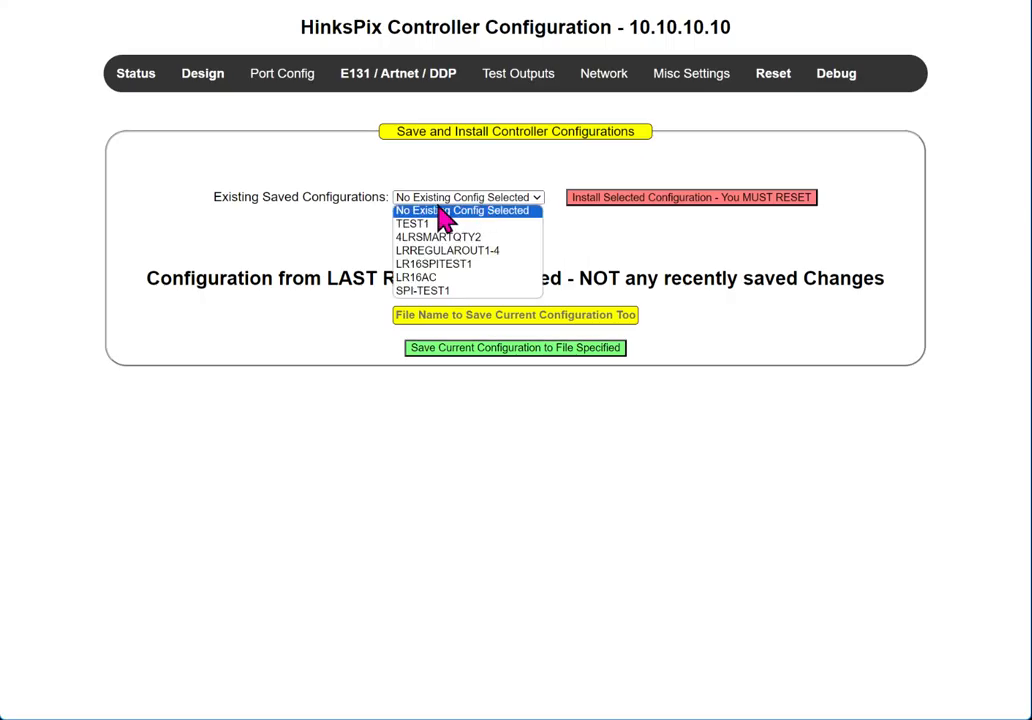
left_click(406, 291)
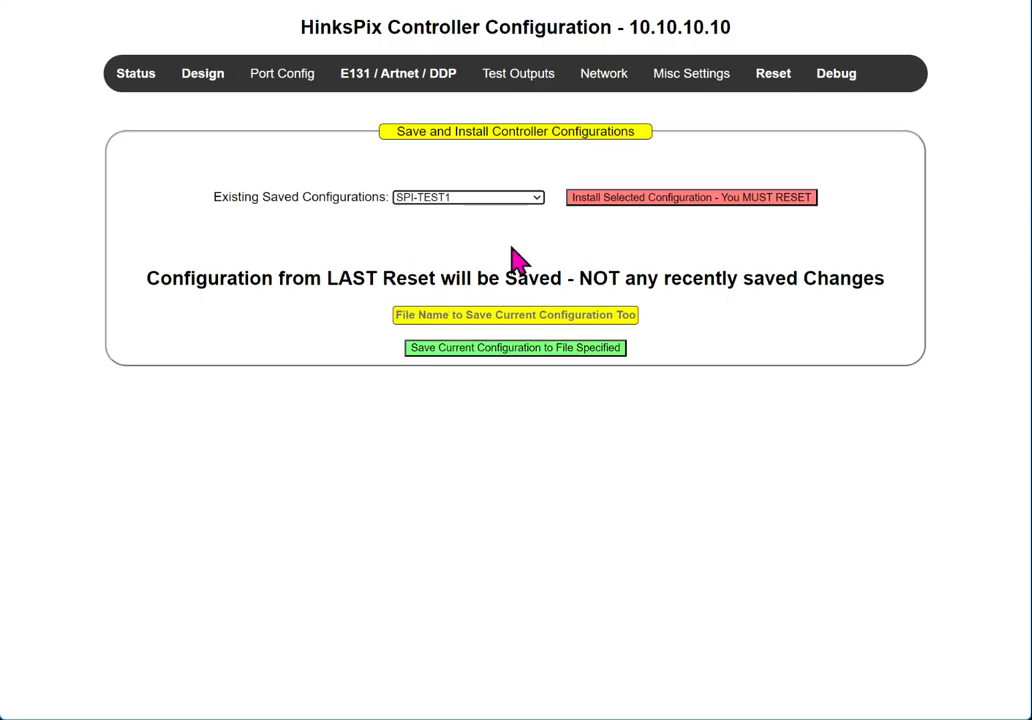
left_click(602, 204)
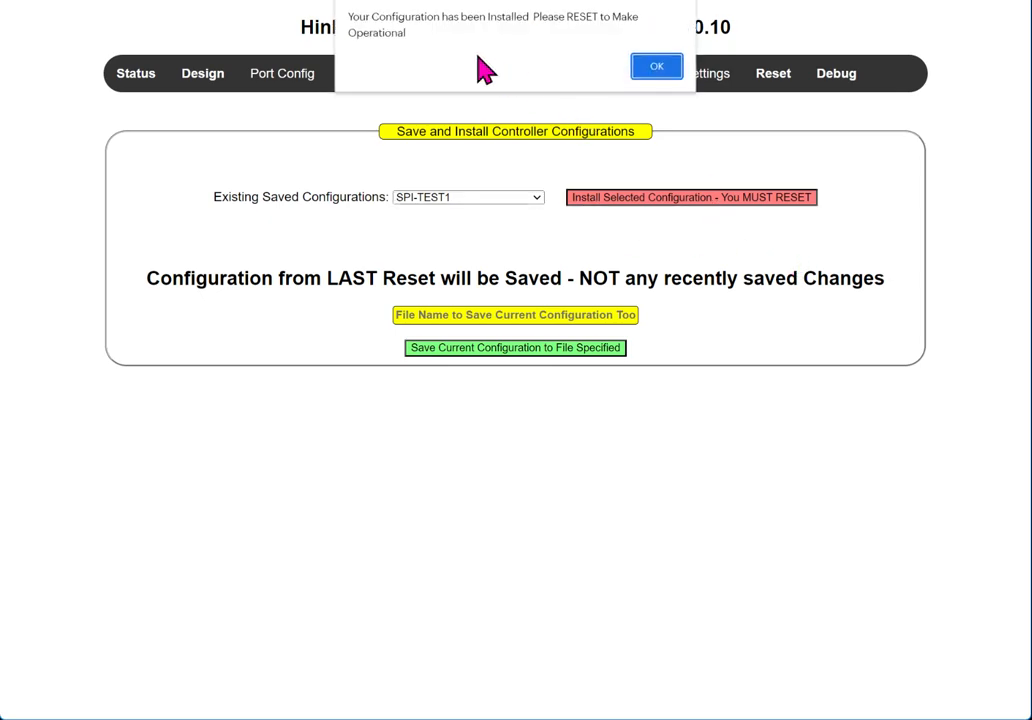
left_click_drag(452, 35, 349, 20)
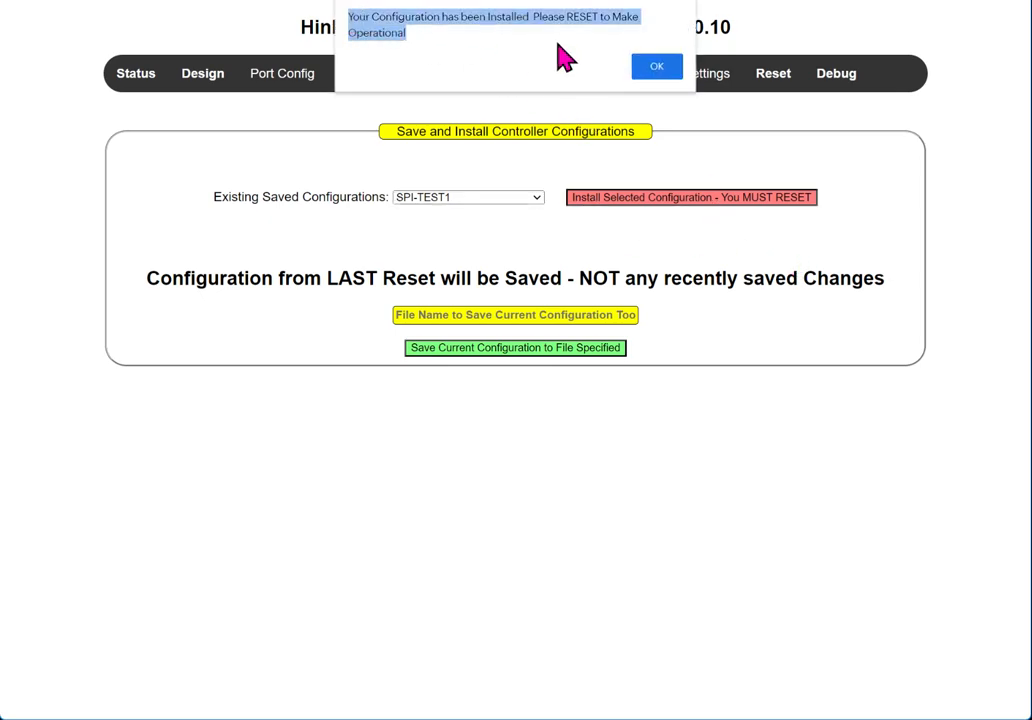
left_click(657, 62)
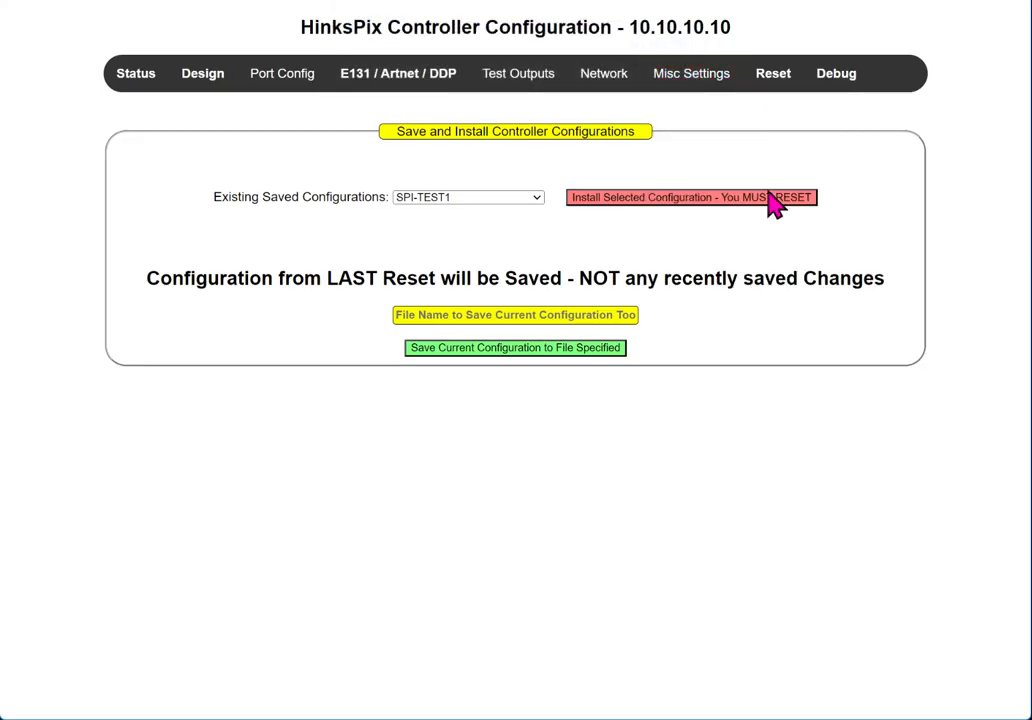
Step: Reset the controller to activate the installed configuration
left_click(772, 78)
mouse_move(730, 74)
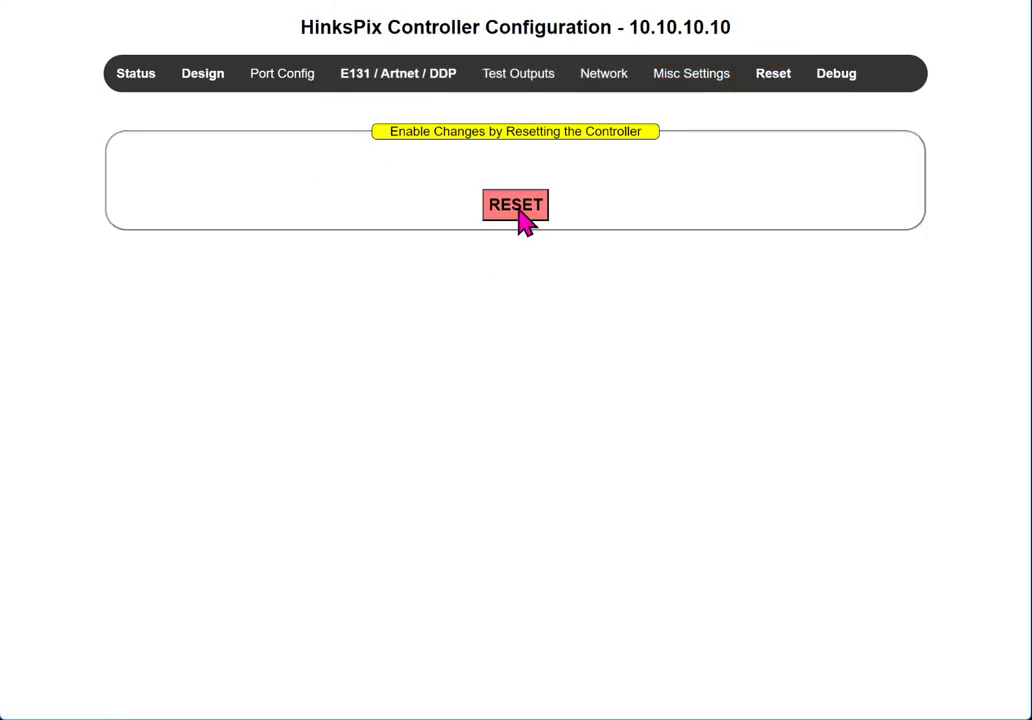
left_click(524, 212)
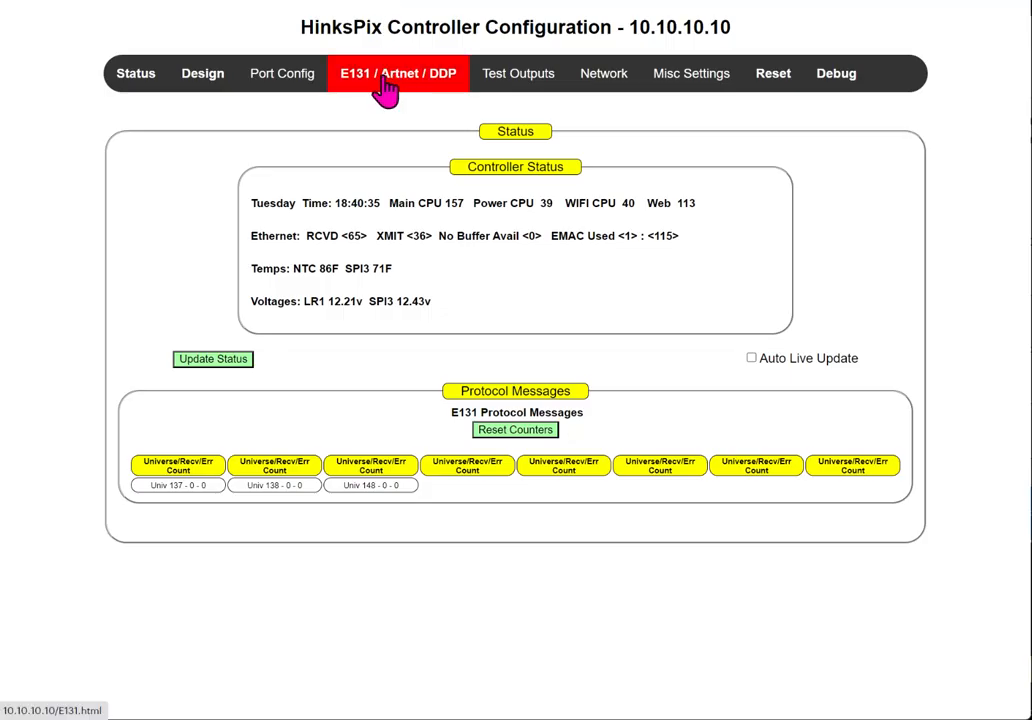
Step: Review the incoming protocol, addressing mode and pixel speed options of the E131 configuration, plus the universes listed in the controller status
left_click(398, 86)
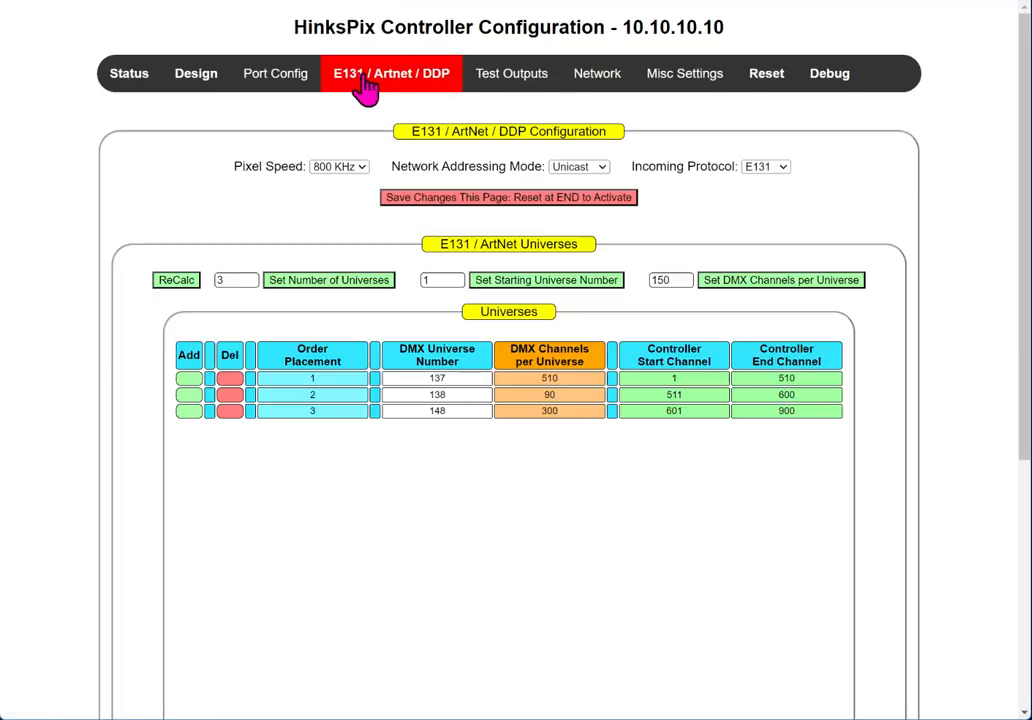
left_click(772, 170)
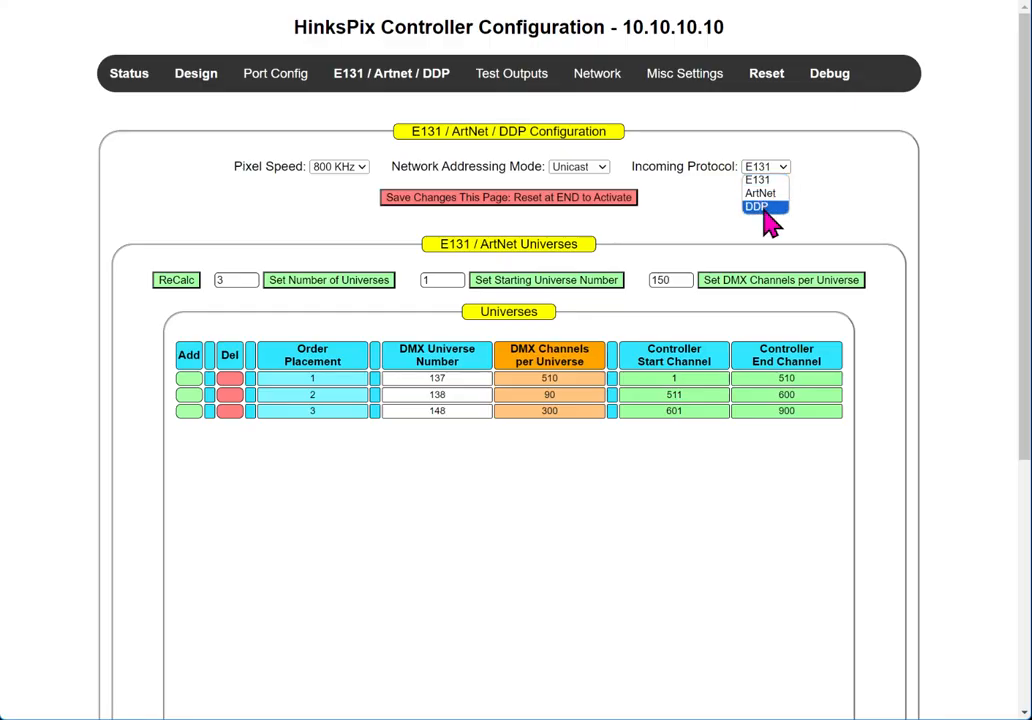
left_click(700, 198)
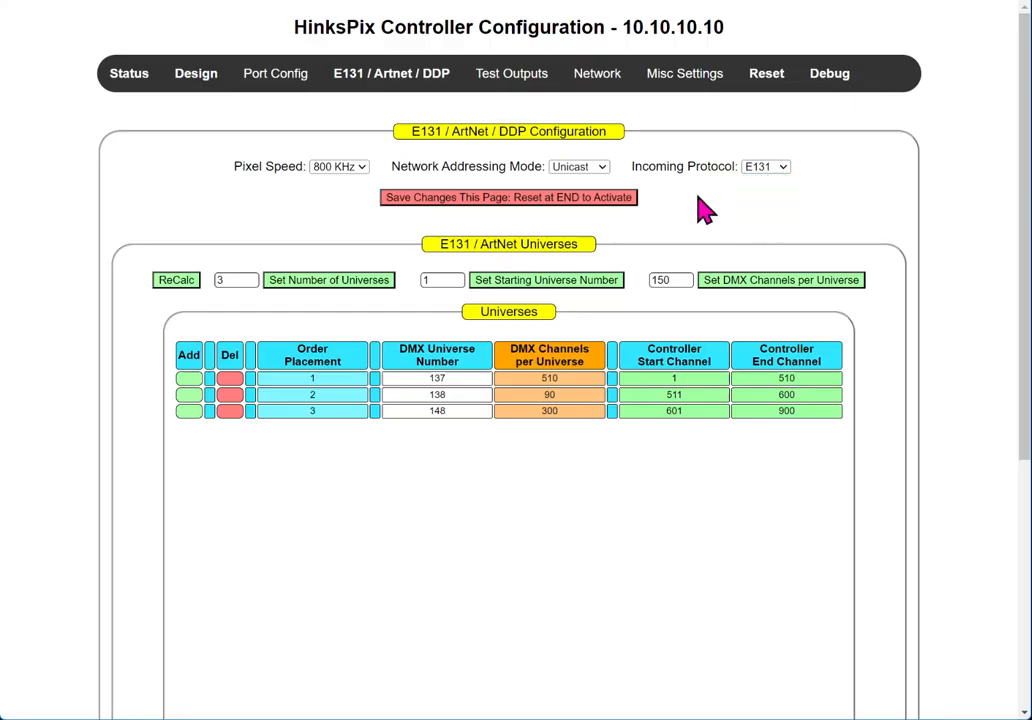
left_click(588, 168)
left_click(352, 168)
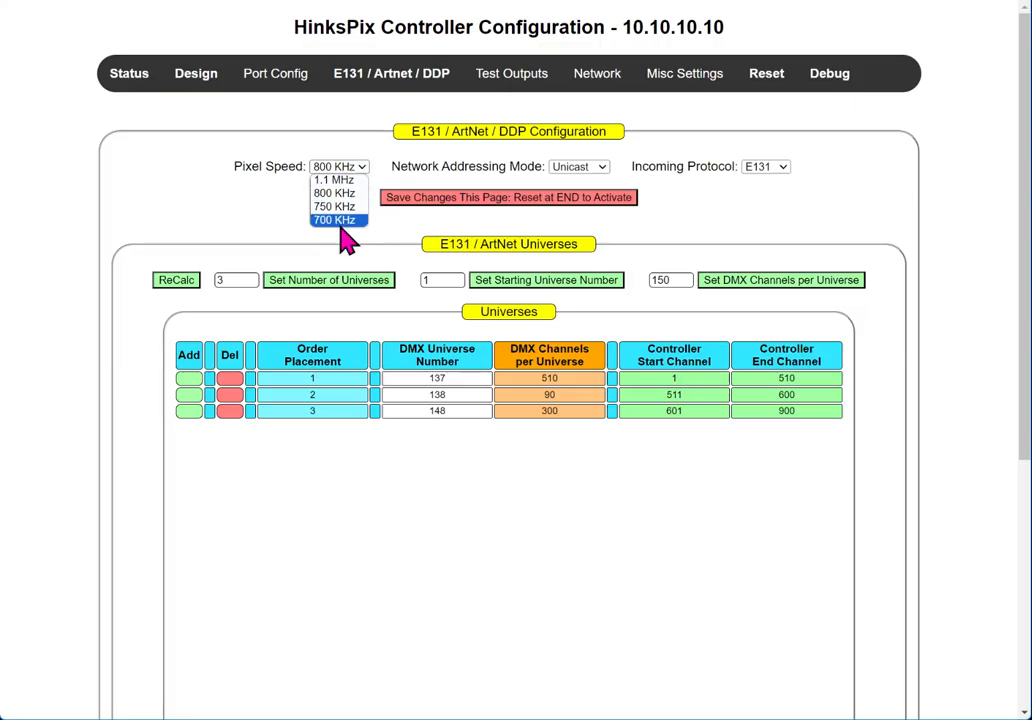
left_click(238, 195)
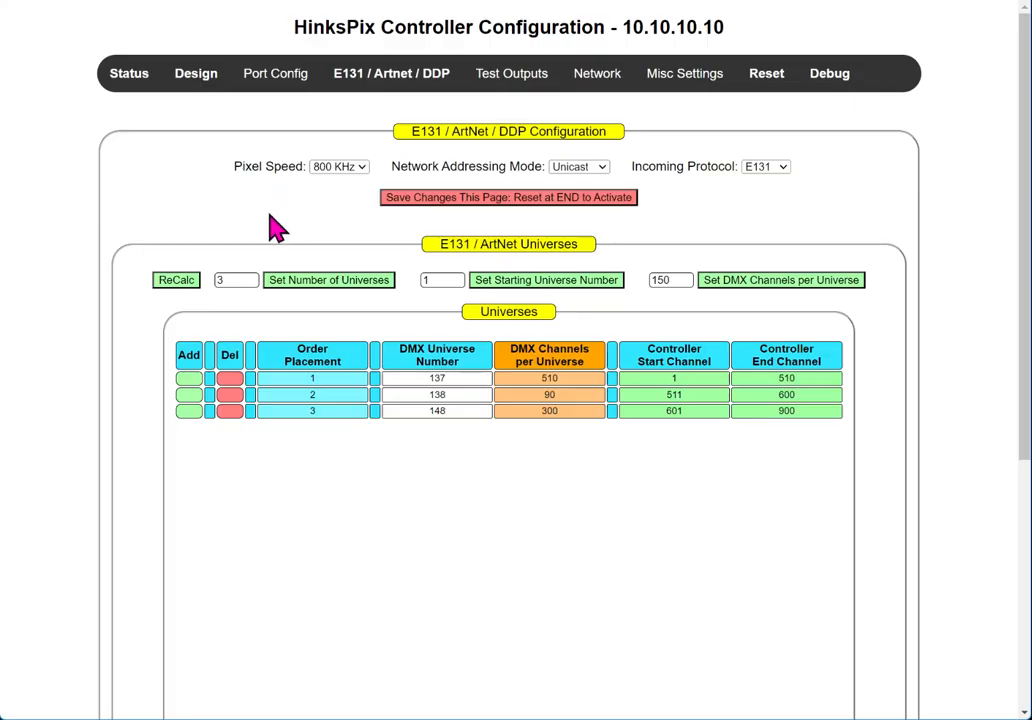
left_click(106, 80)
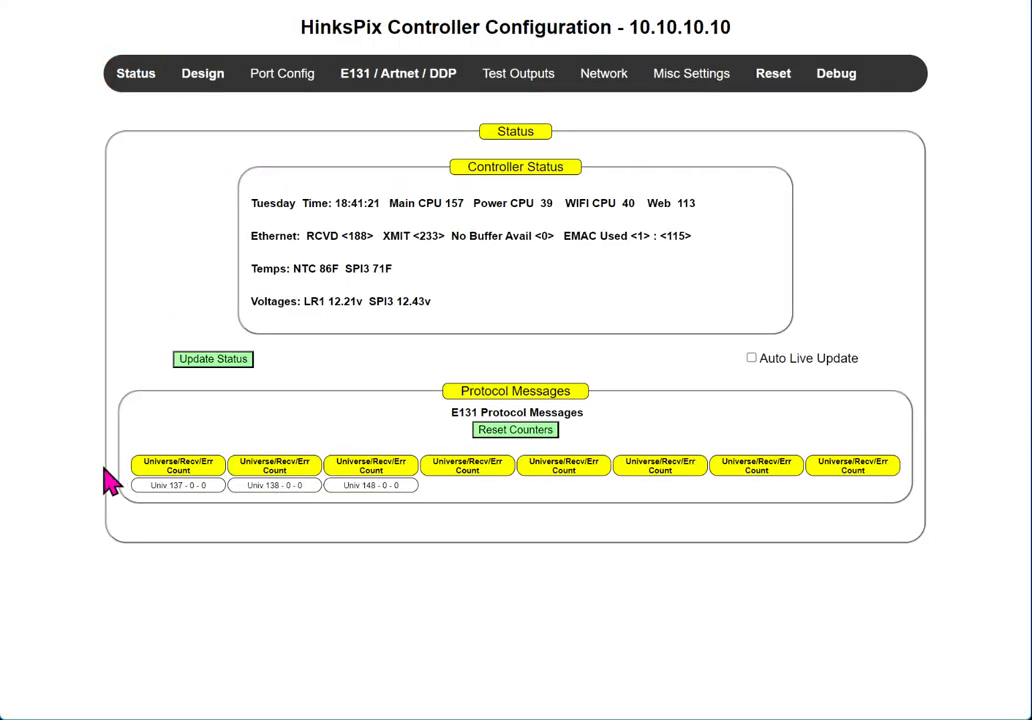
left_click_drag(412, 505, 140, 503)
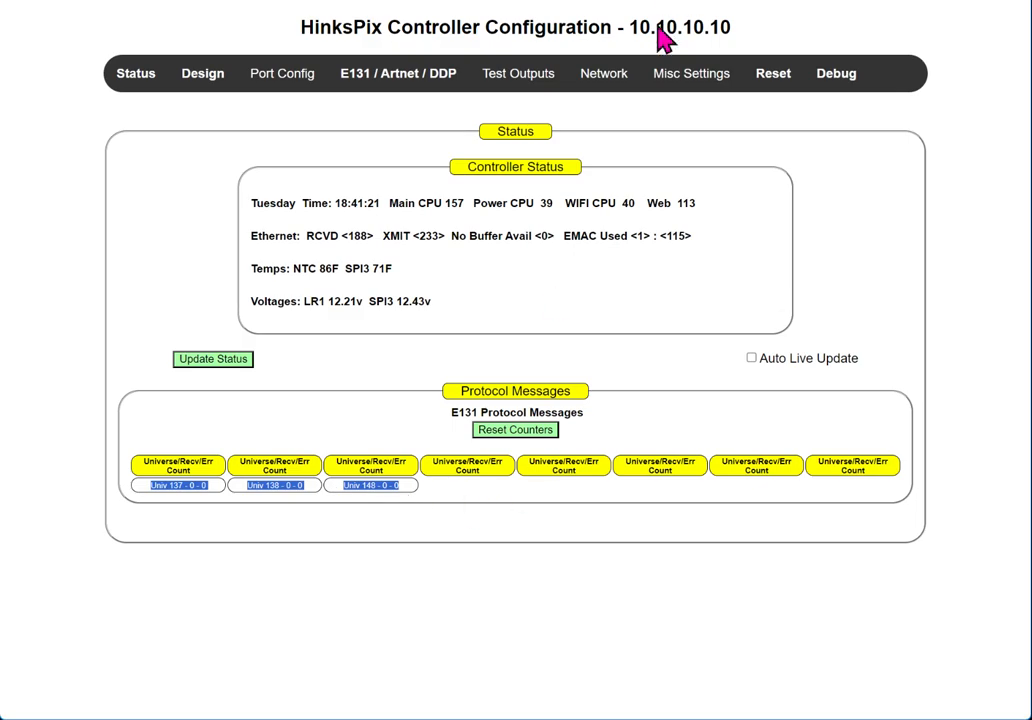
Step: Open the output test for local SPI expansion ports 33 - 48 and set all of its ports on
mouse_move(618, 80)
mouse_move(537, 88)
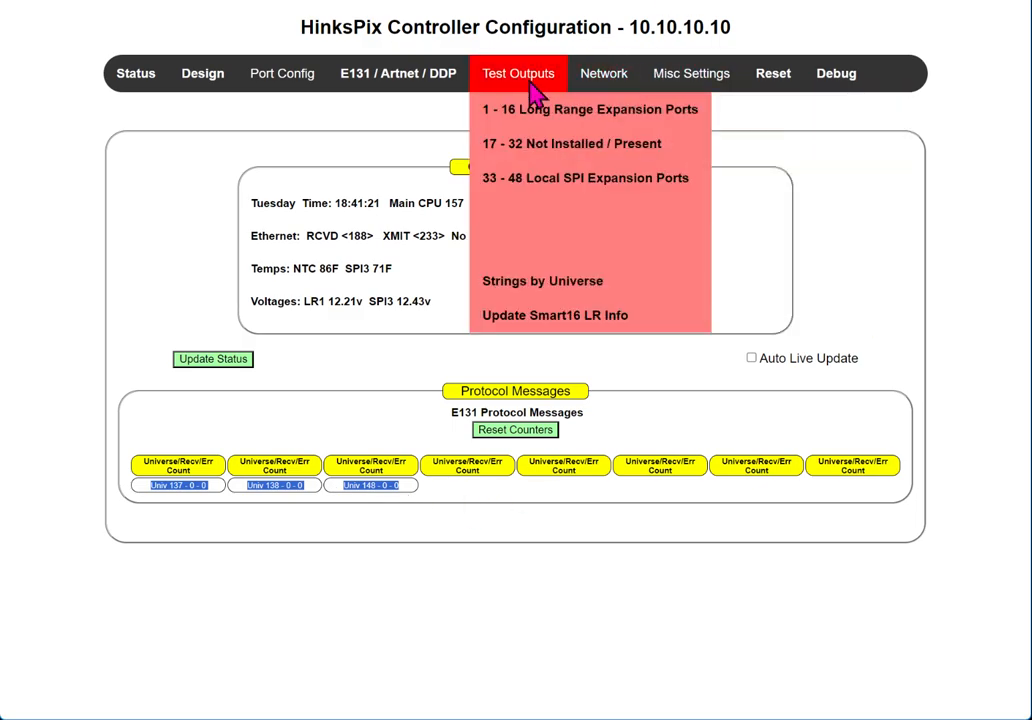
left_click(502, 180)
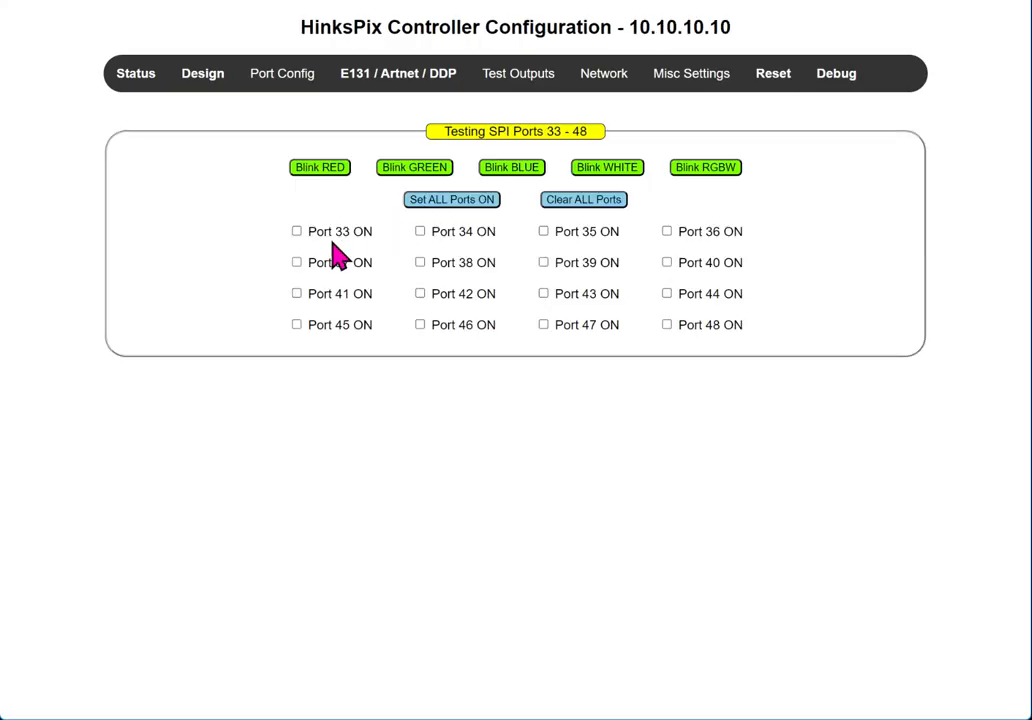
left_click(410, 202)
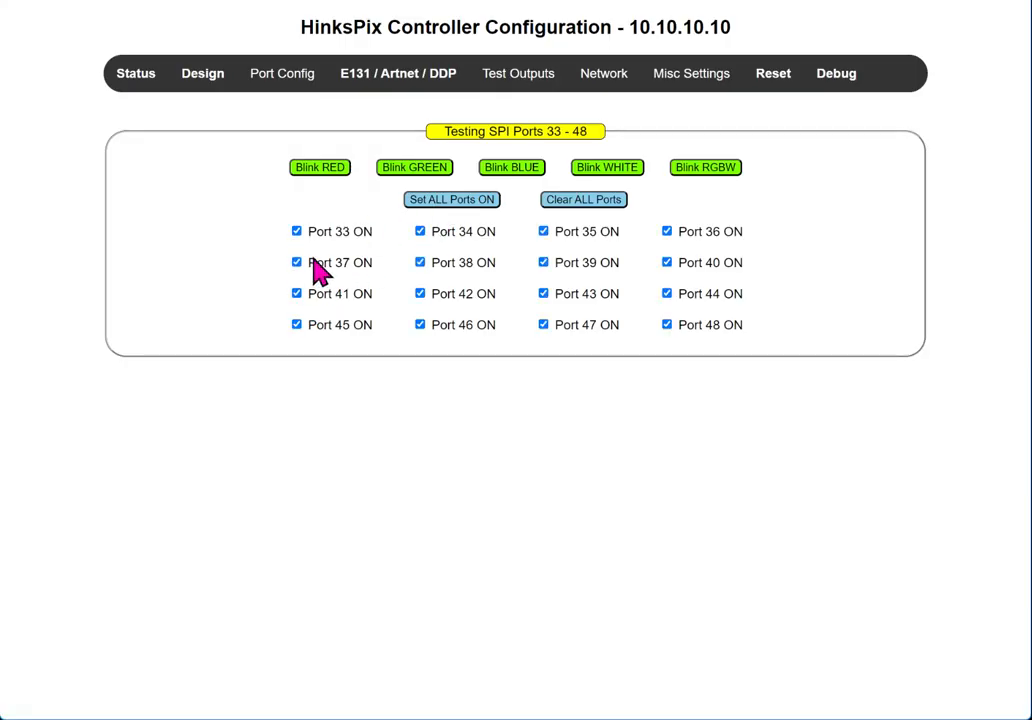
left_click_drag(325, 265, 364, 268)
left_click_drag(693, 328, 744, 326)
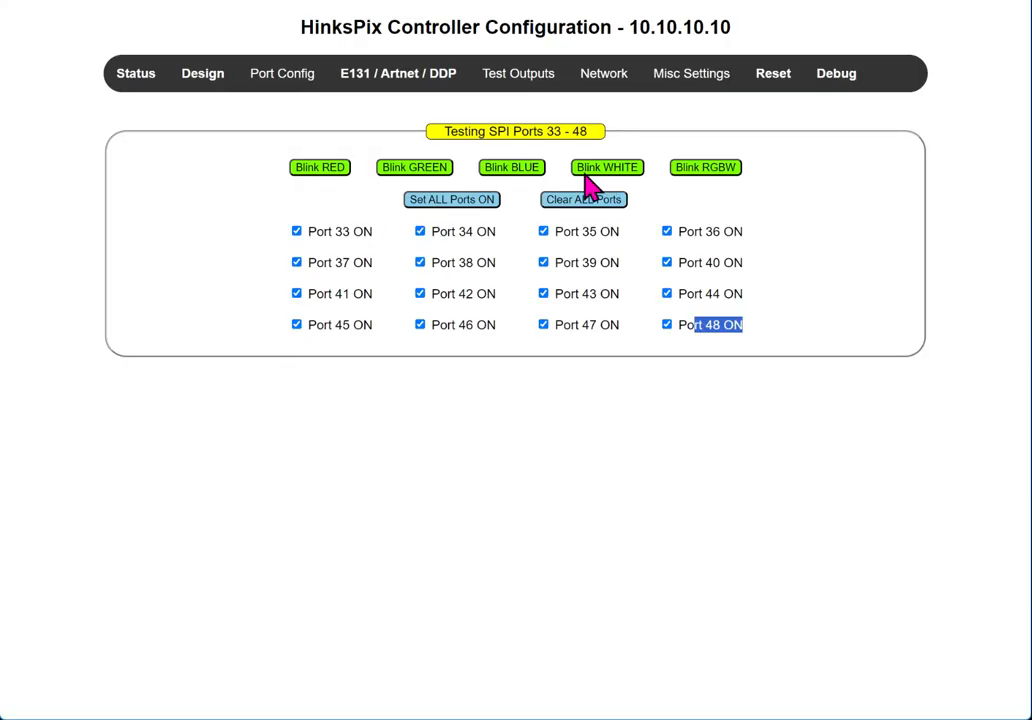
left_click(421, 0)
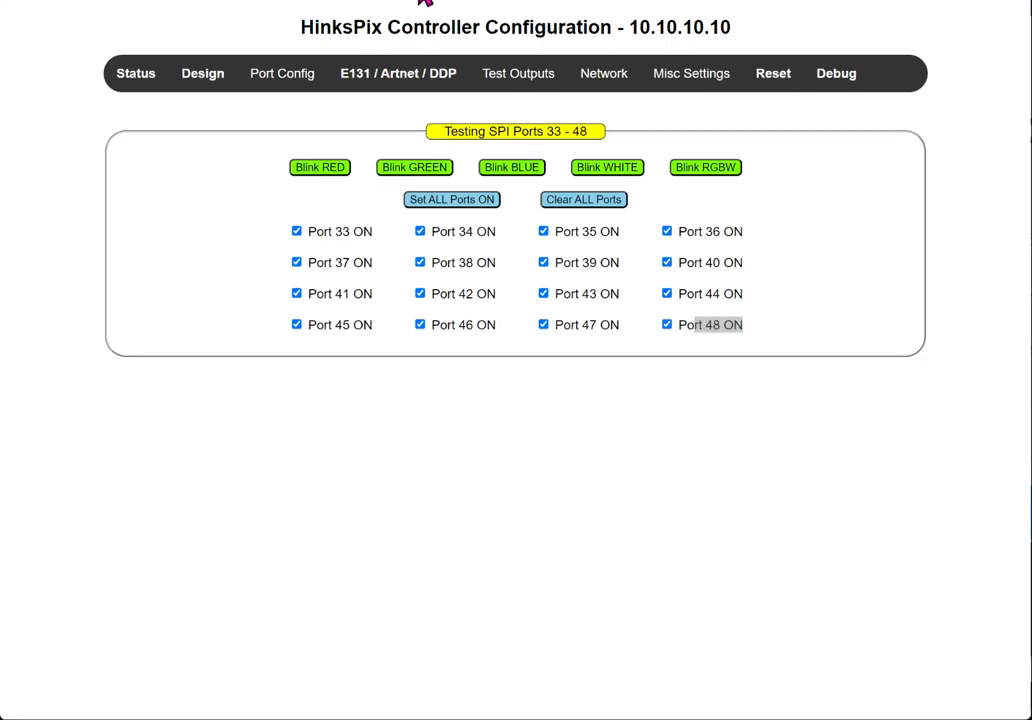
left_click(329, 22)
Step: Return to the controller status, switch to sACNView and check the selected network interface in its preferences without changing anything
left_click(133, 76)
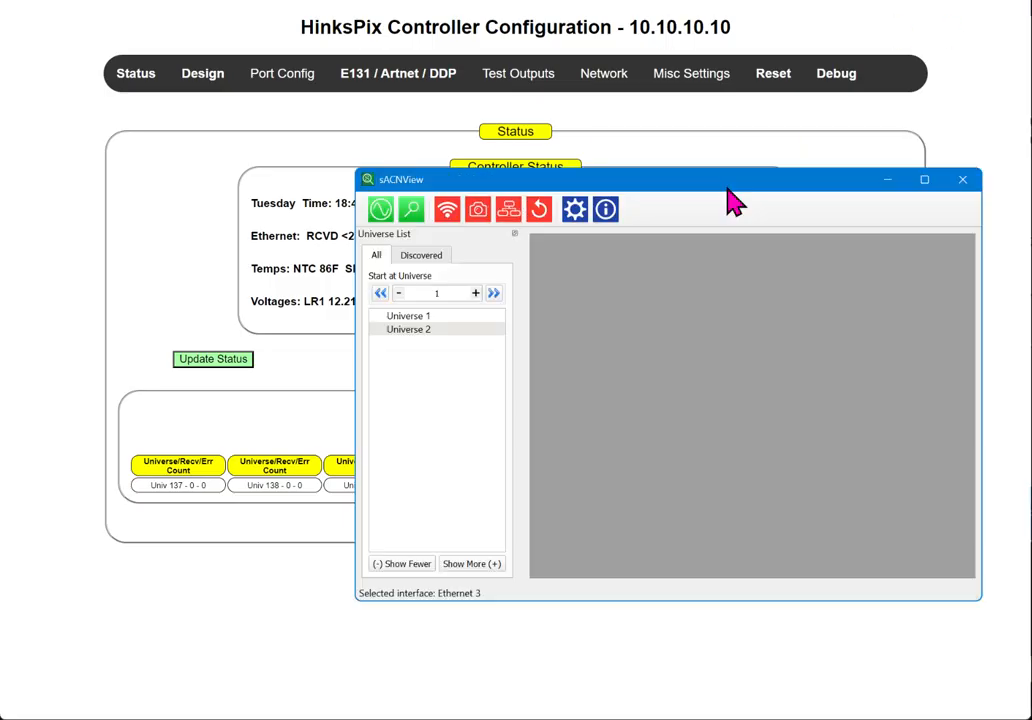
left_click_drag(746, 180, 597, 101)
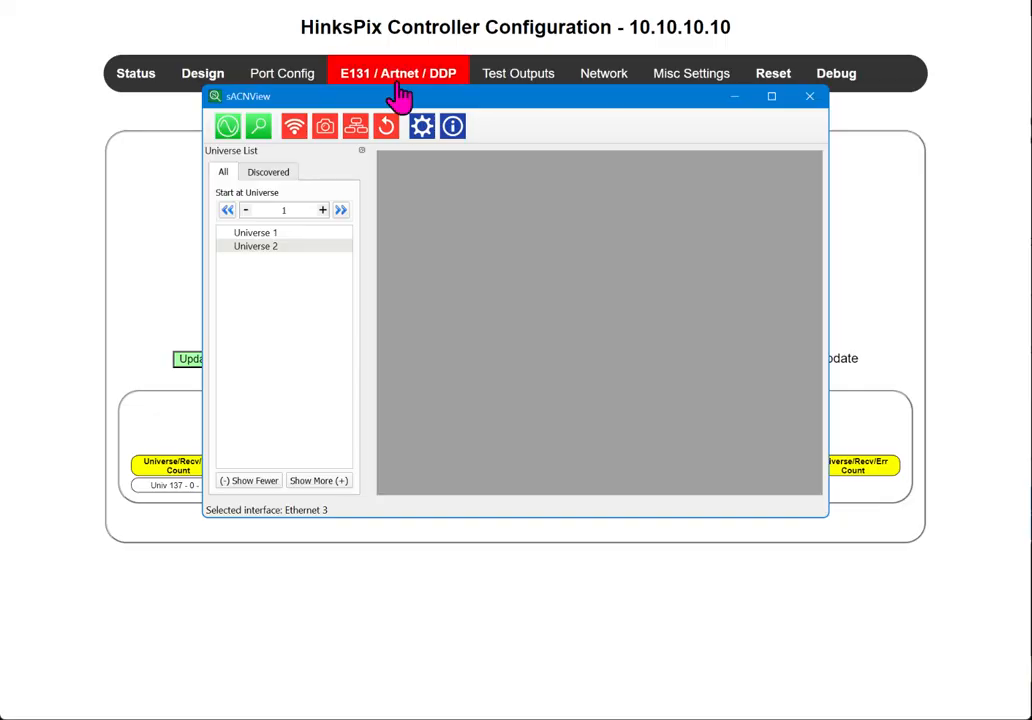
left_click_drag(407, 103, 520, 182)
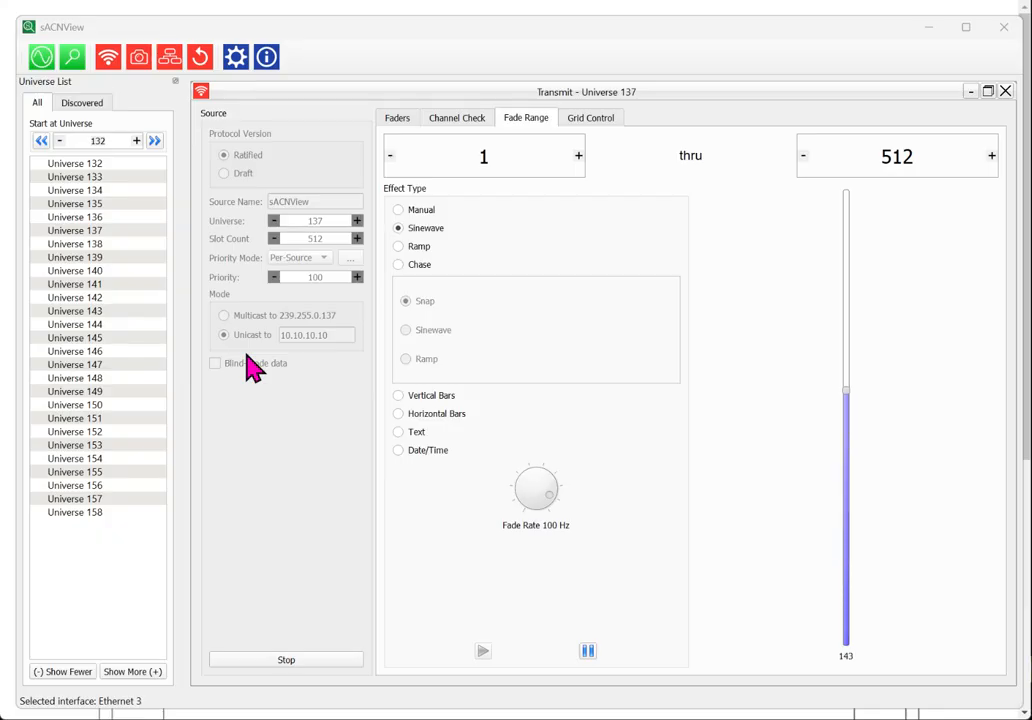
left_click(236, 58)
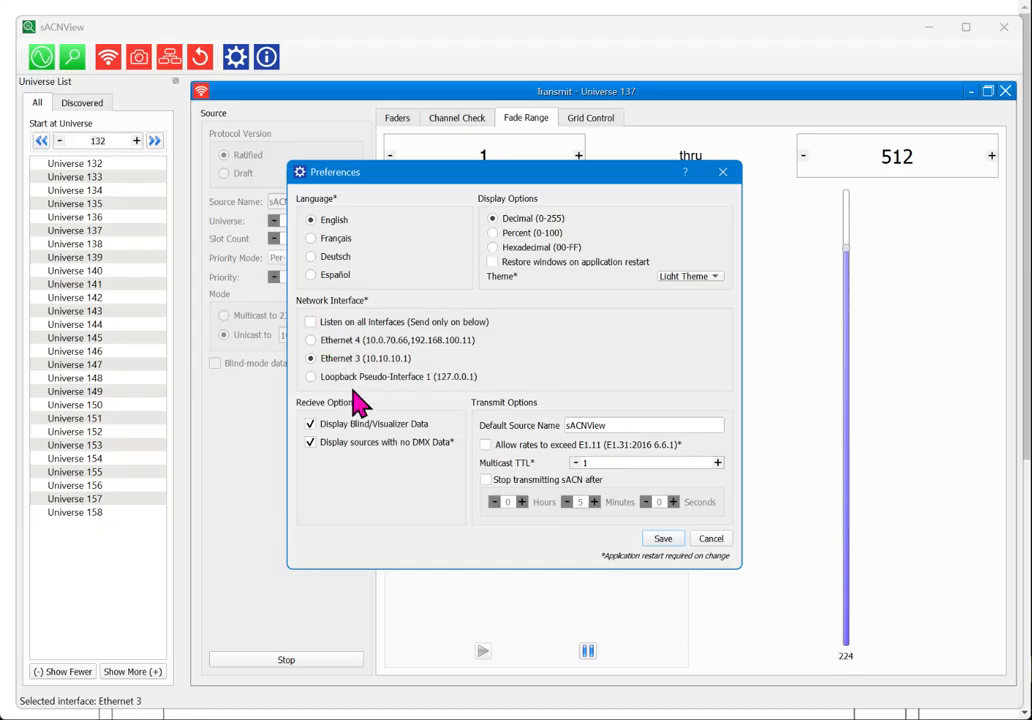
left_click(718, 543)
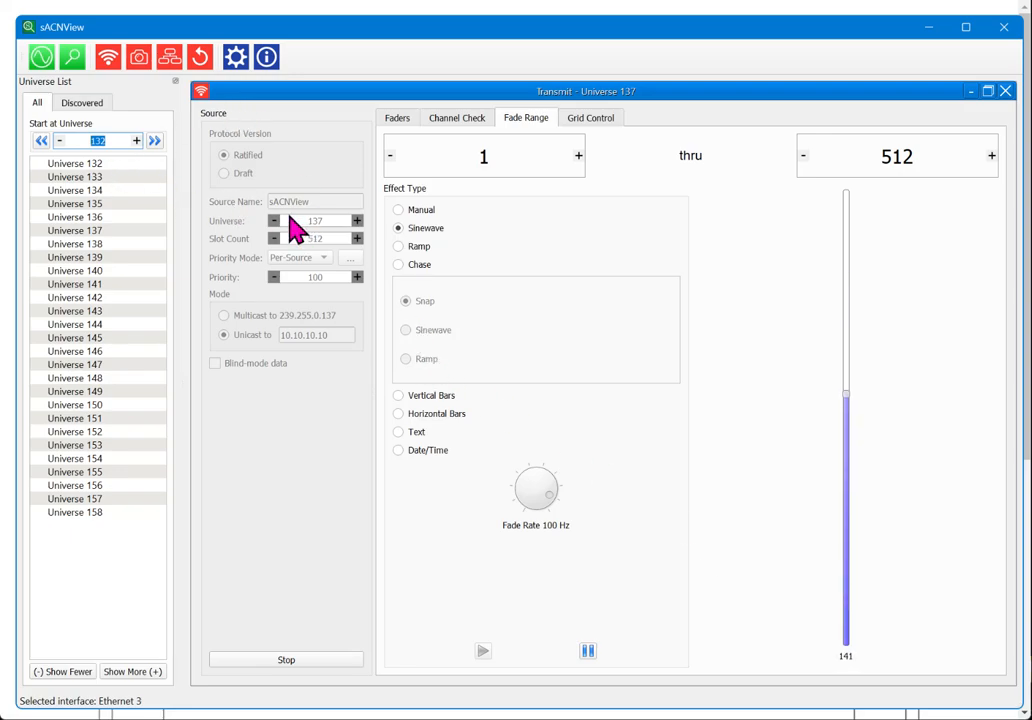
Step: Stop the universe 137 transmission in sACNView and review its universe, unicast address and fade range settings
left_click(322, 661)
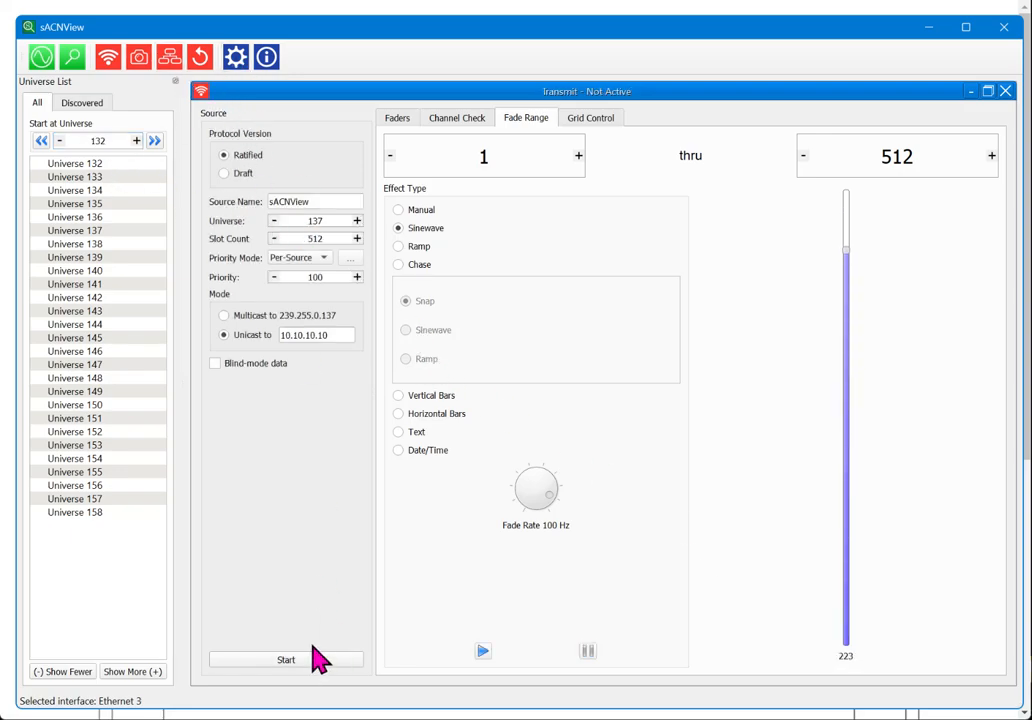
left_click(332, 220)
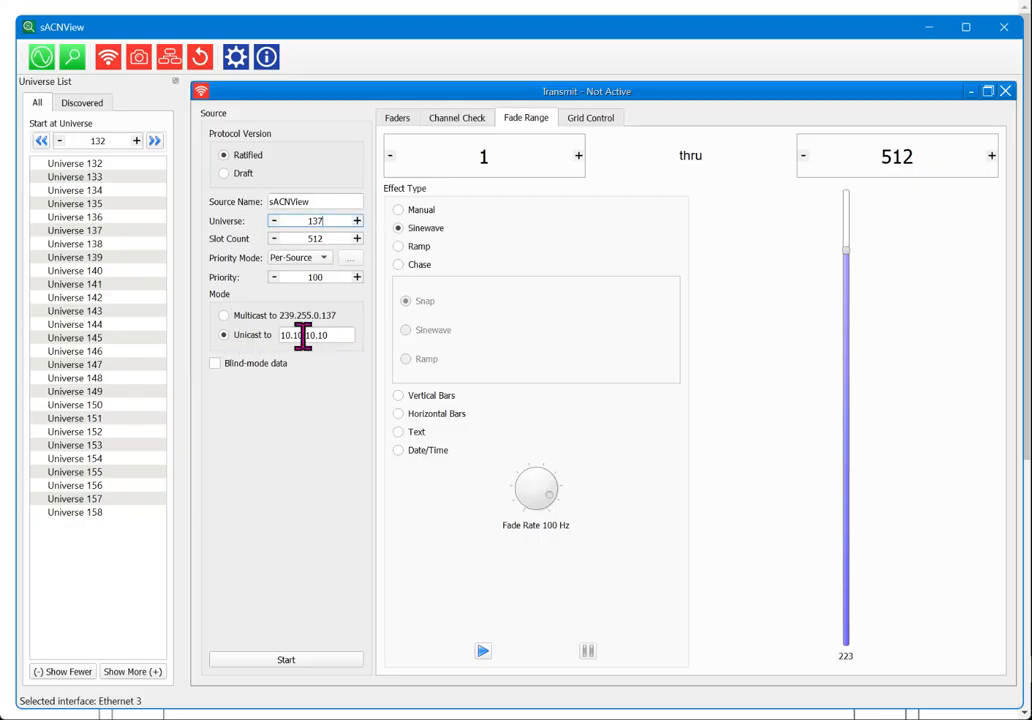
left_click(340, 334)
left_click_drag(340, 336, 214, 324)
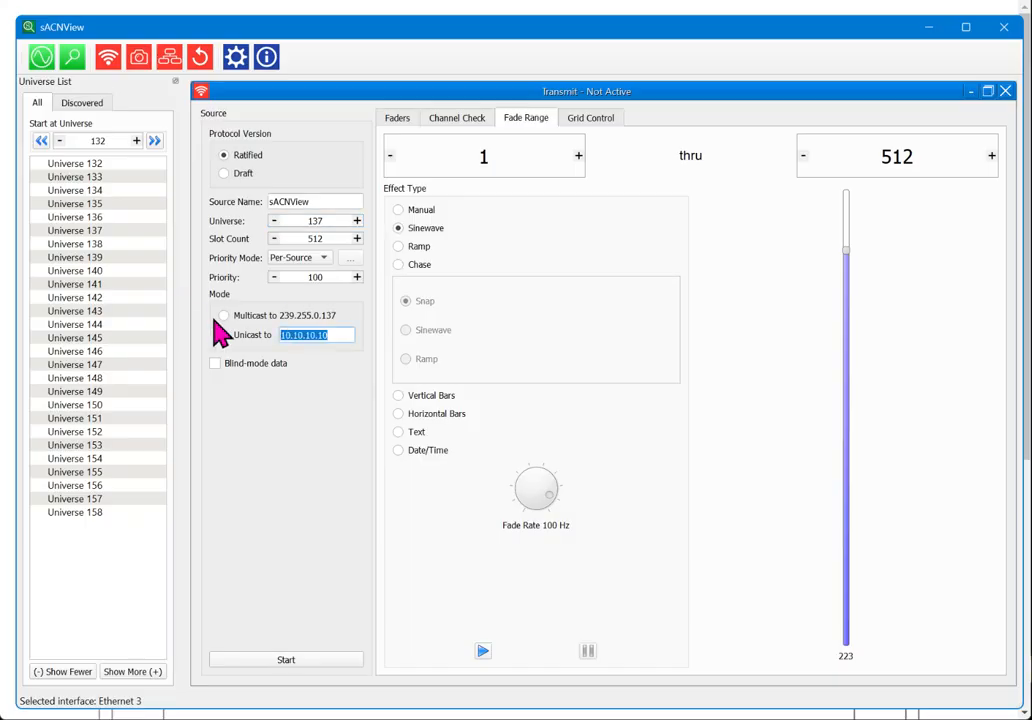
left_click(520, 120)
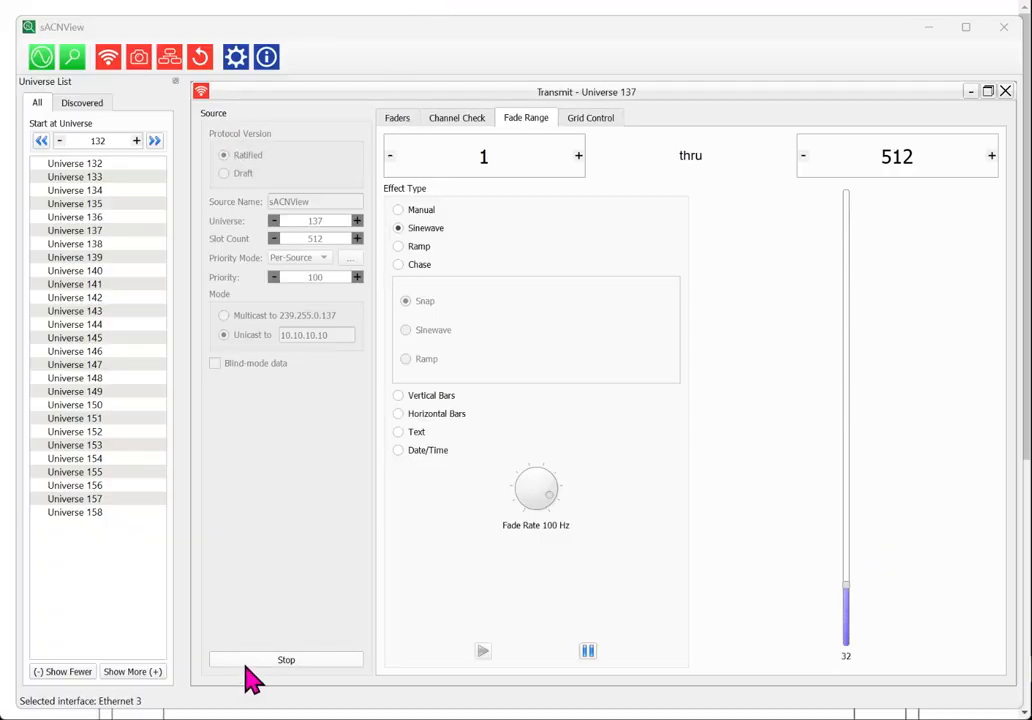
Step: Stop the universe 137 transmission, change the universe to 148 and start transmitting again
left_click(276, 662)
double_click(330, 220)
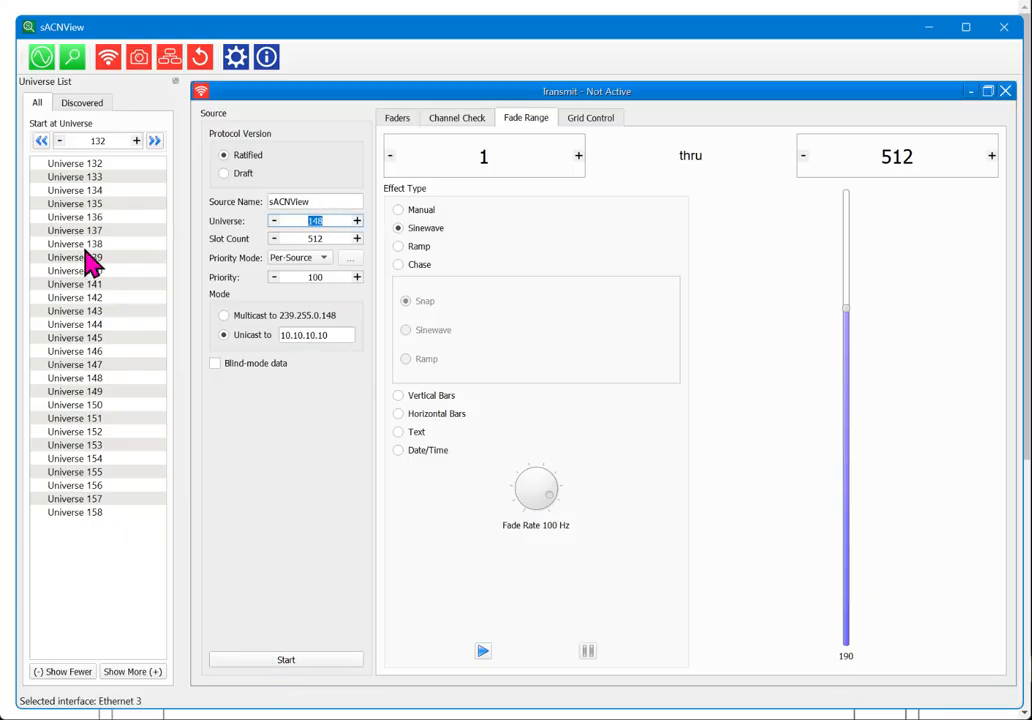
left_click(266, 659)
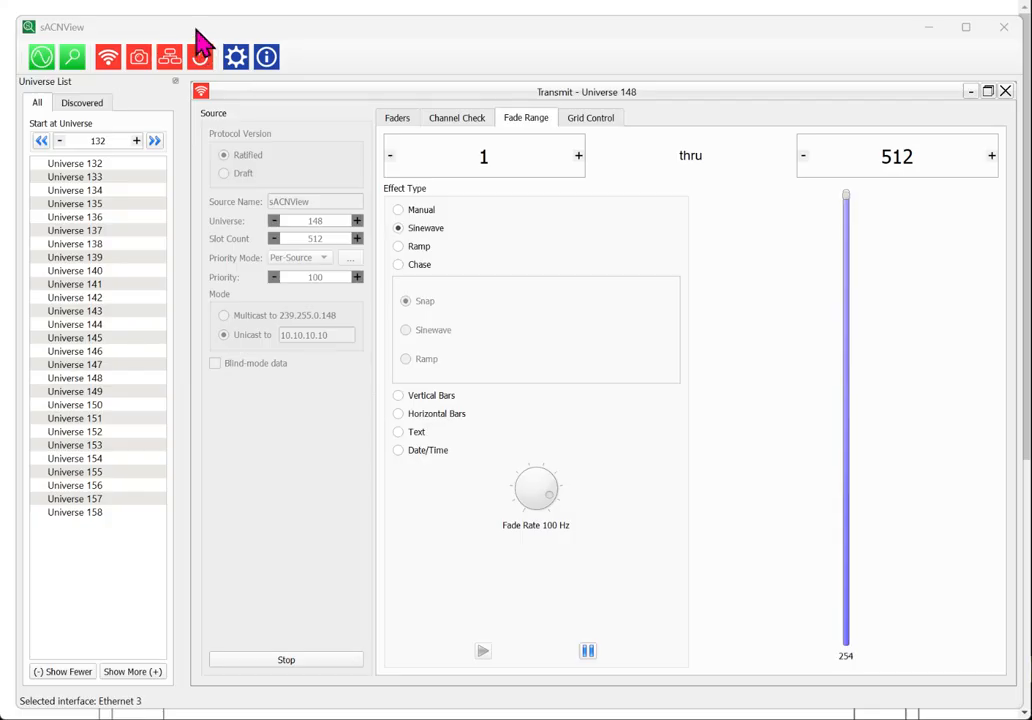
Step: Move sACNView aside and examine the Ethernet and per-universe received counts in the controller status with Auto Live Update enabled
left_click_drag(199, 29, 975, 18)
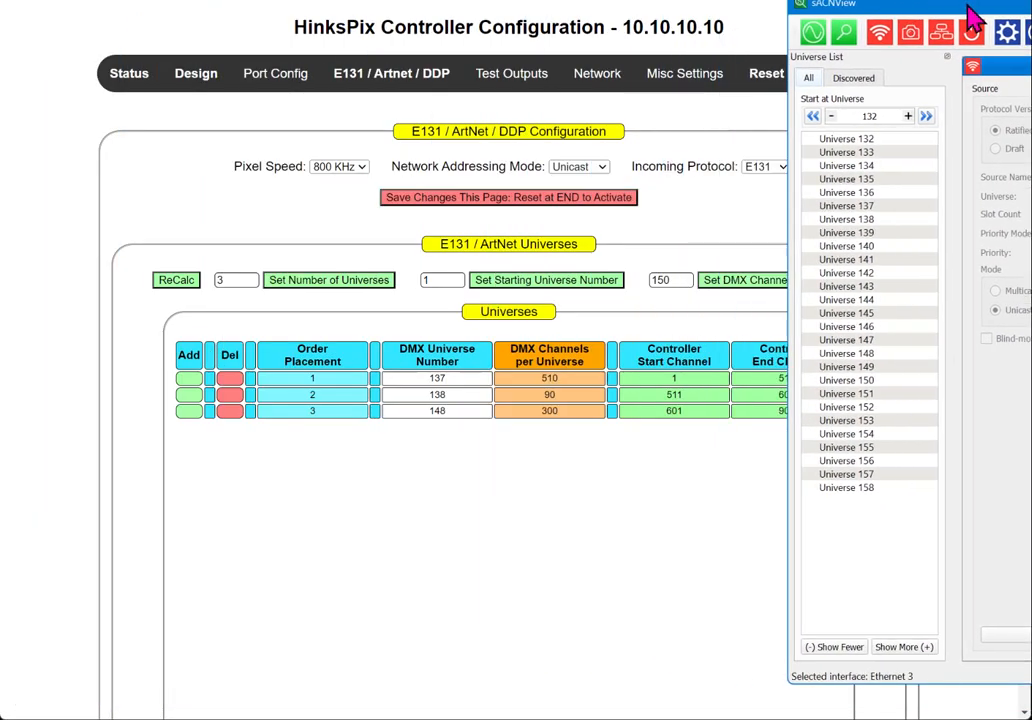
left_click(128, 85)
left_click(128, 85)
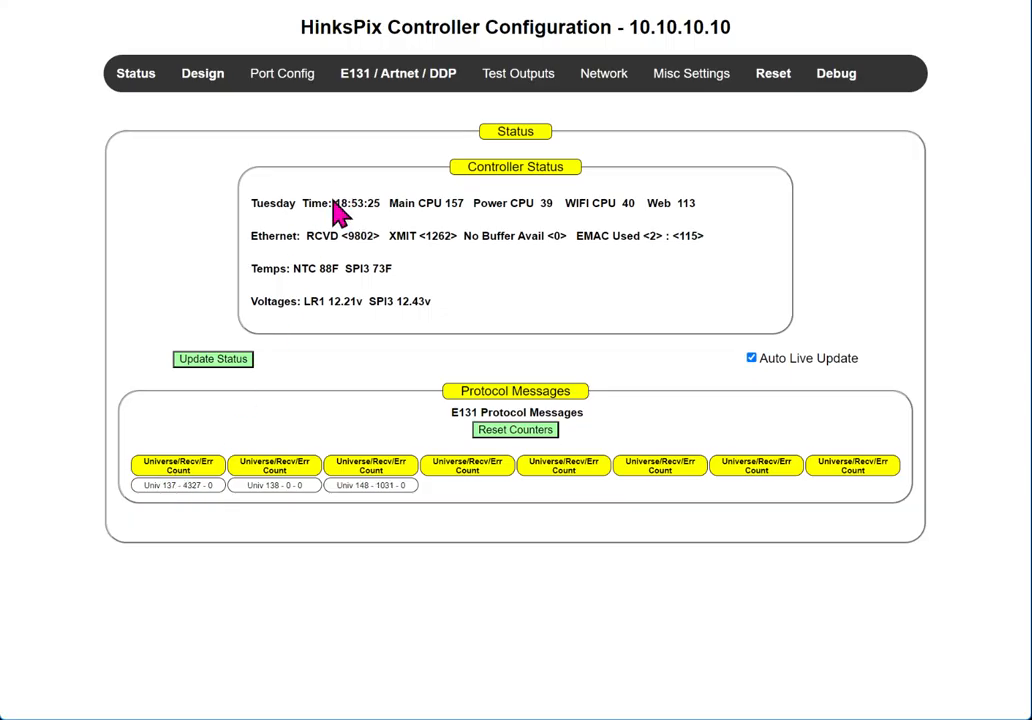
left_click_drag(341, 235, 386, 235)
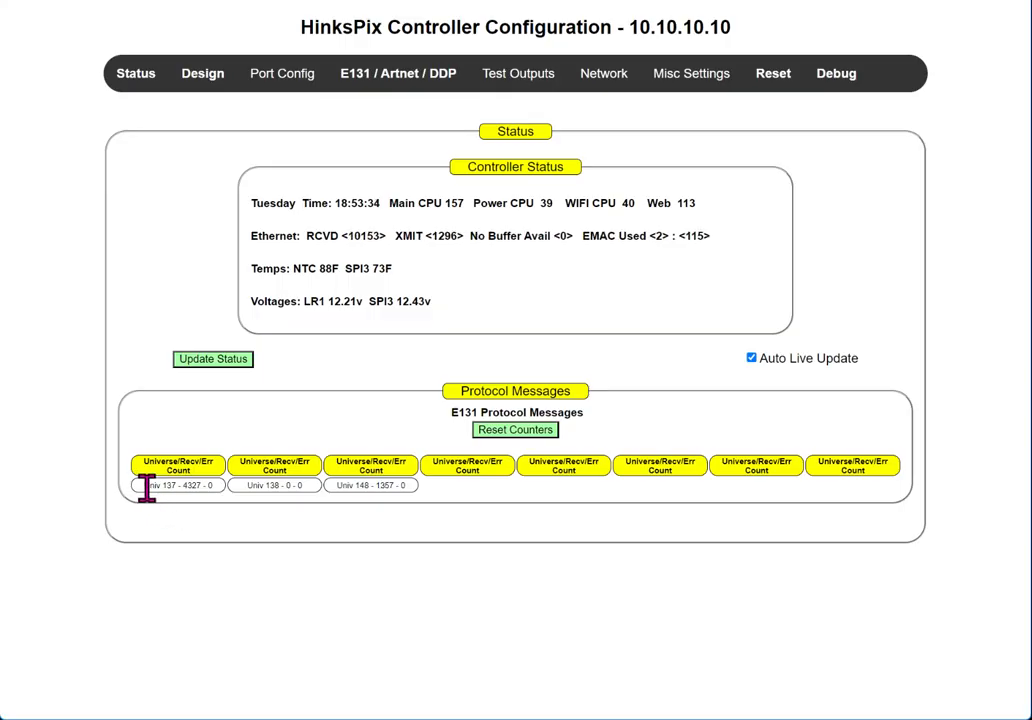
left_click_drag(144, 487, 181, 482)
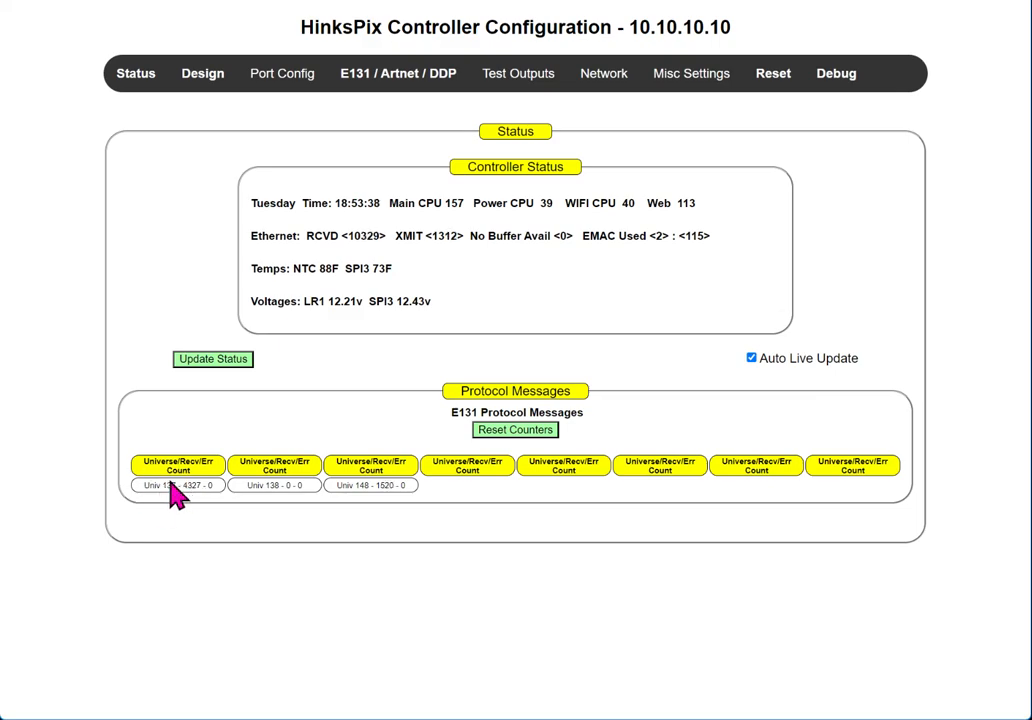